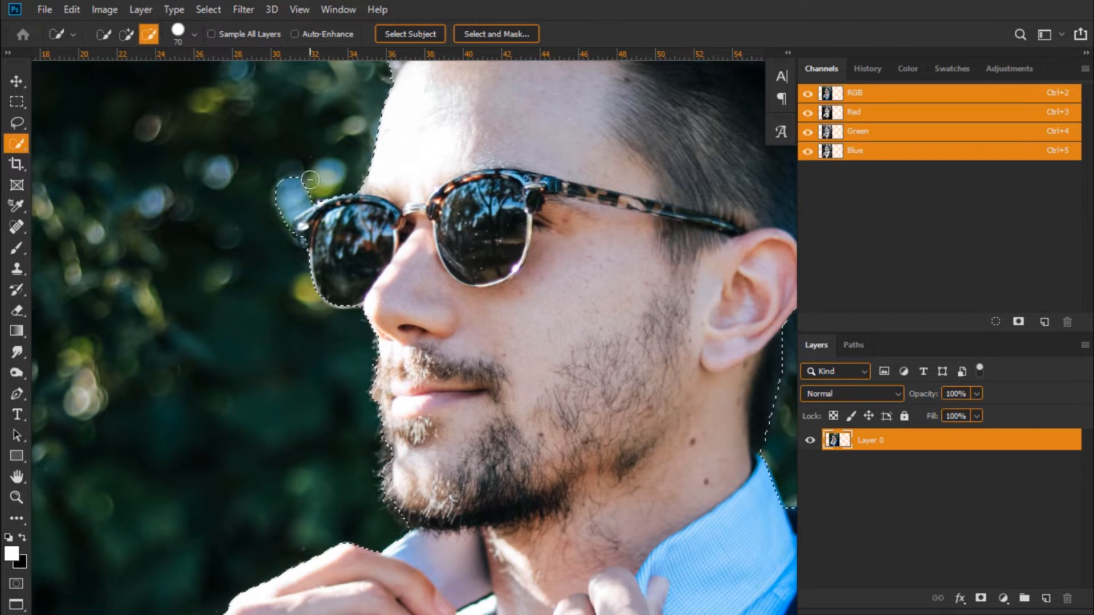
# - Subtract the background patches beside the sunglasses and behind the ear from the selection of the man
pyautogui.moveTo(292, 191); pyautogui.dragTo(285, 222)
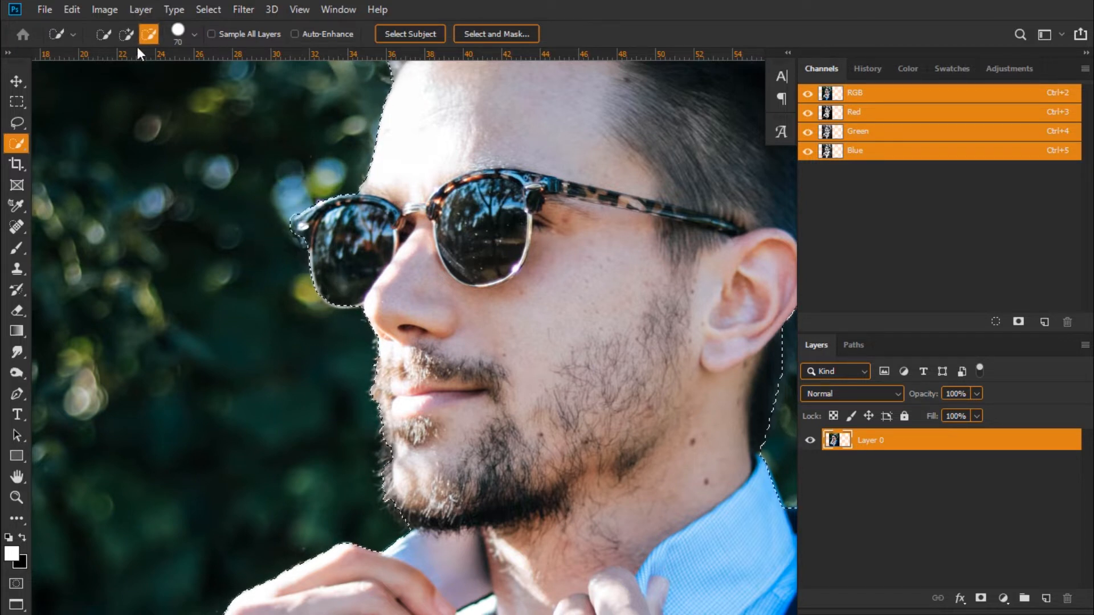
pyautogui.click(126, 34)
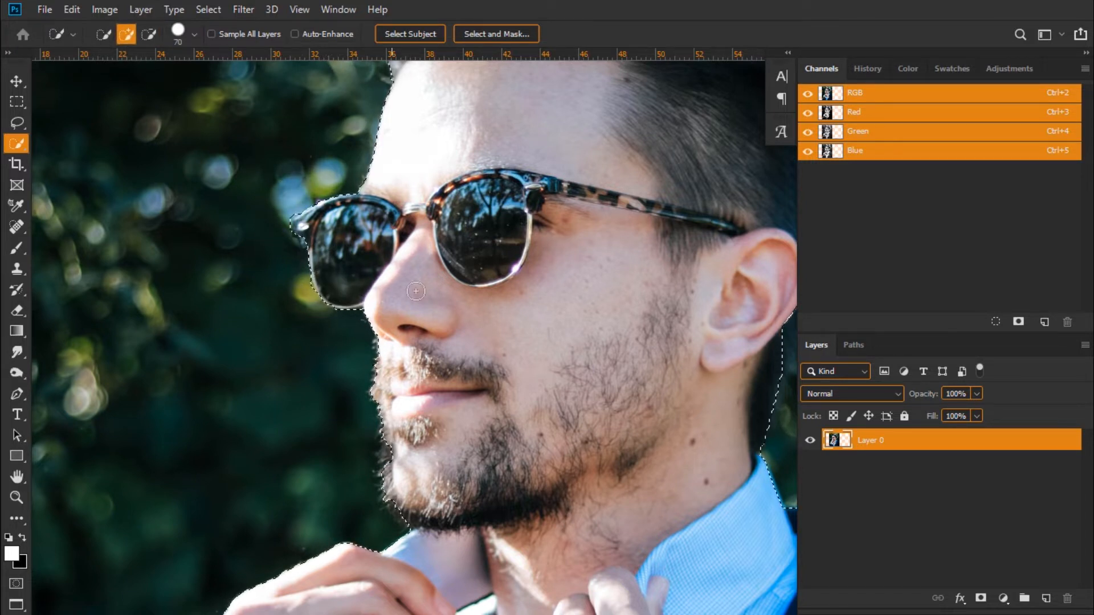
pyautogui.keyDown('alt'); pyautogui.click(303, 282); pyautogui.keyUp('alt')
pyautogui.moveTo(663, 339); pyautogui.dragTo(334, 321)
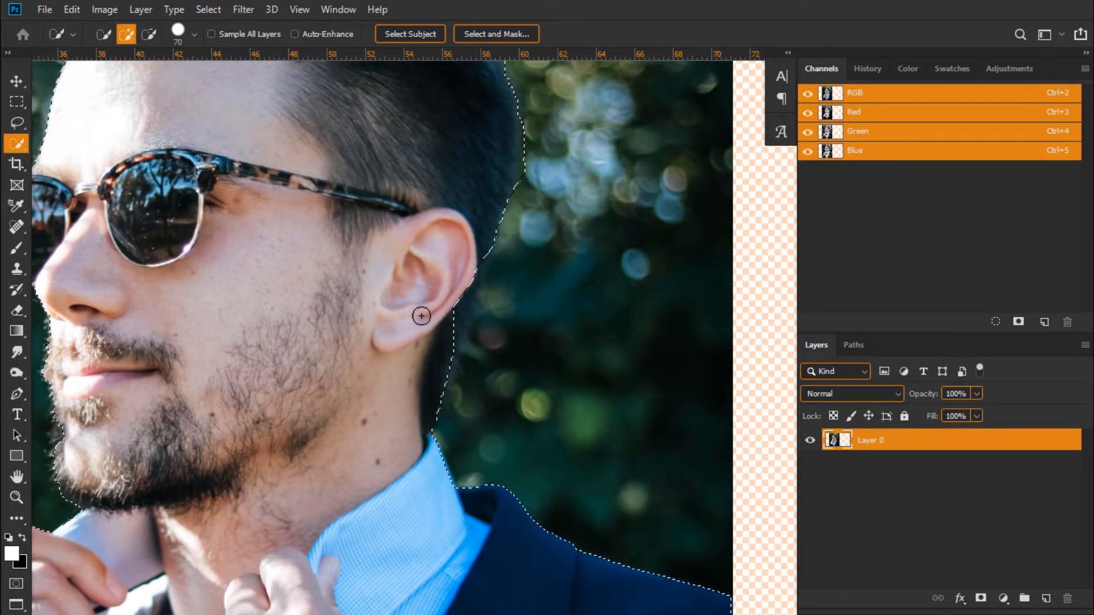
pyautogui.moveTo(475, 241); pyautogui.dragTo(451, 317)
pyautogui.moveTo(525, 195)
pyautogui.mouseDown()
pyautogui.moveTo(514, 406)
pyautogui.moveTo(523, 351)
pyautogui.mouseUp()
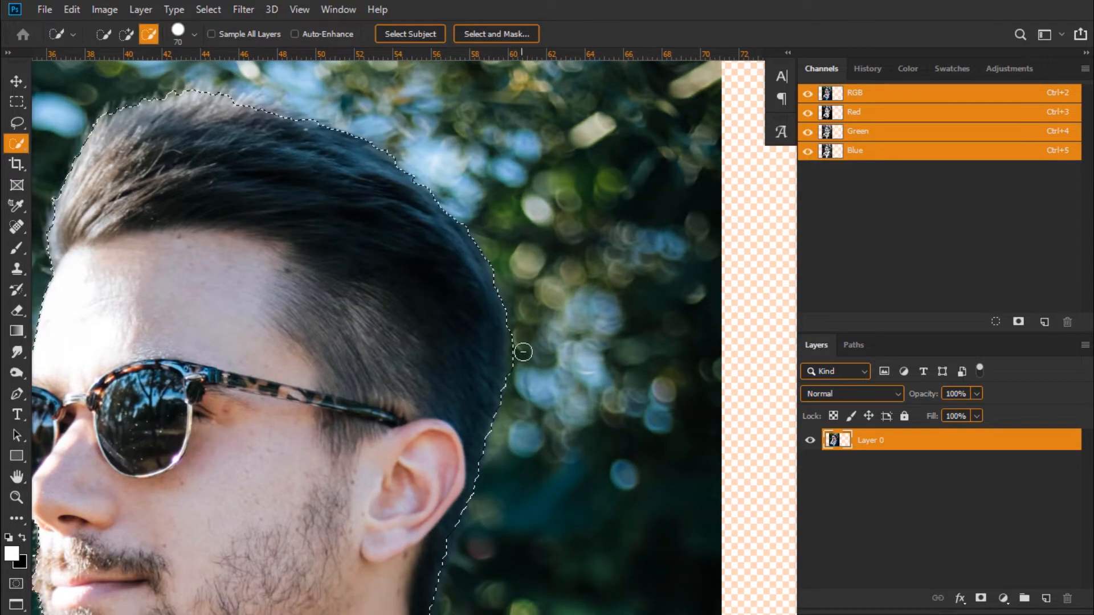
pyautogui.hotkey('ctrl', '-')
pyautogui.hotkey('ctrl', '-')
pyautogui.hotkey('ctrl', '-')
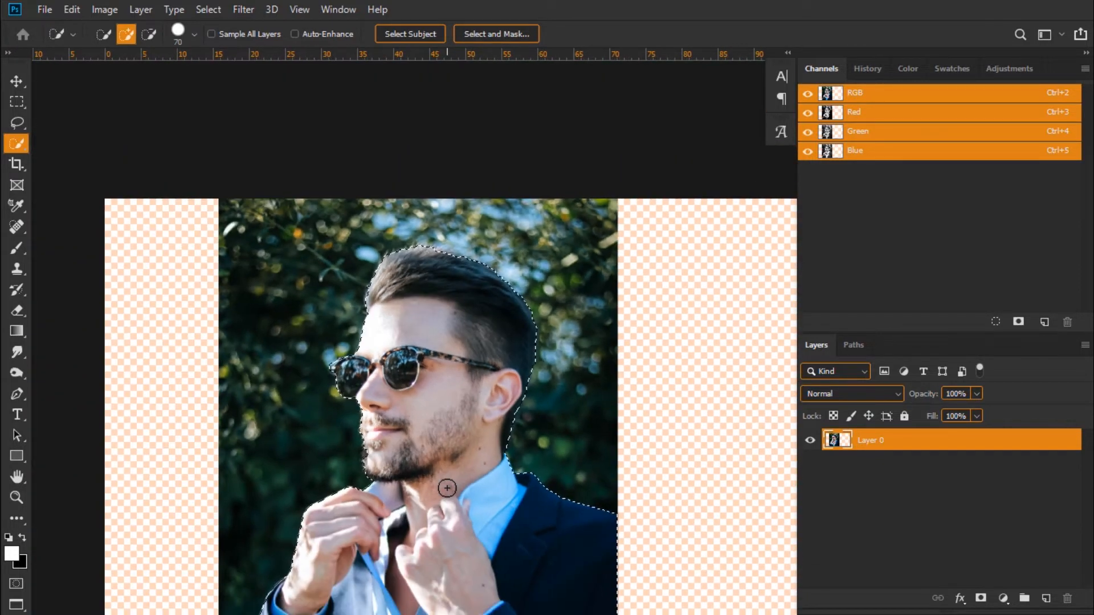
# - Open Select and Mask for the man's selection and set the Refine Edge Brush size to 132 px
pyautogui.click(508, 30)
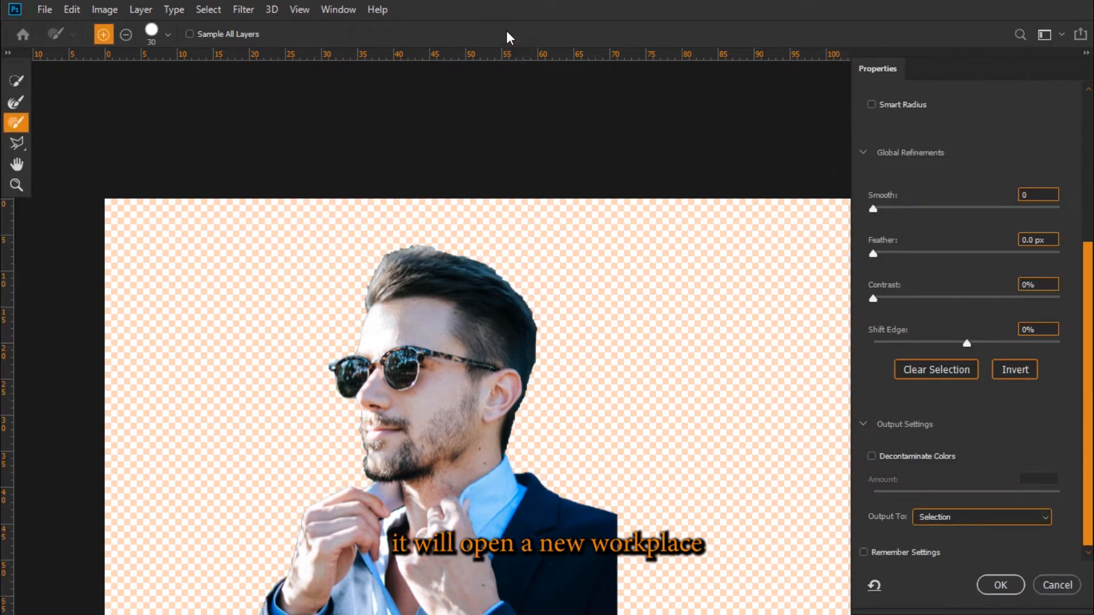
pyautogui.hotkey('ctrl', '+')
pyautogui.hotkey('ctrl', '+')
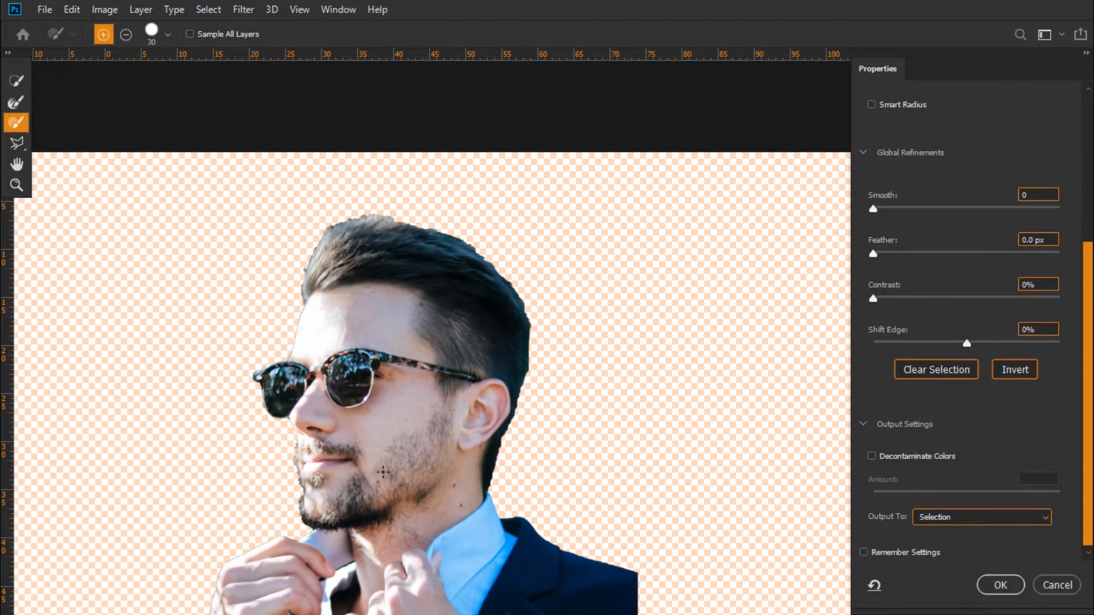
pyautogui.moveTo(306, 503); pyautogui.dragTo(454, 273)
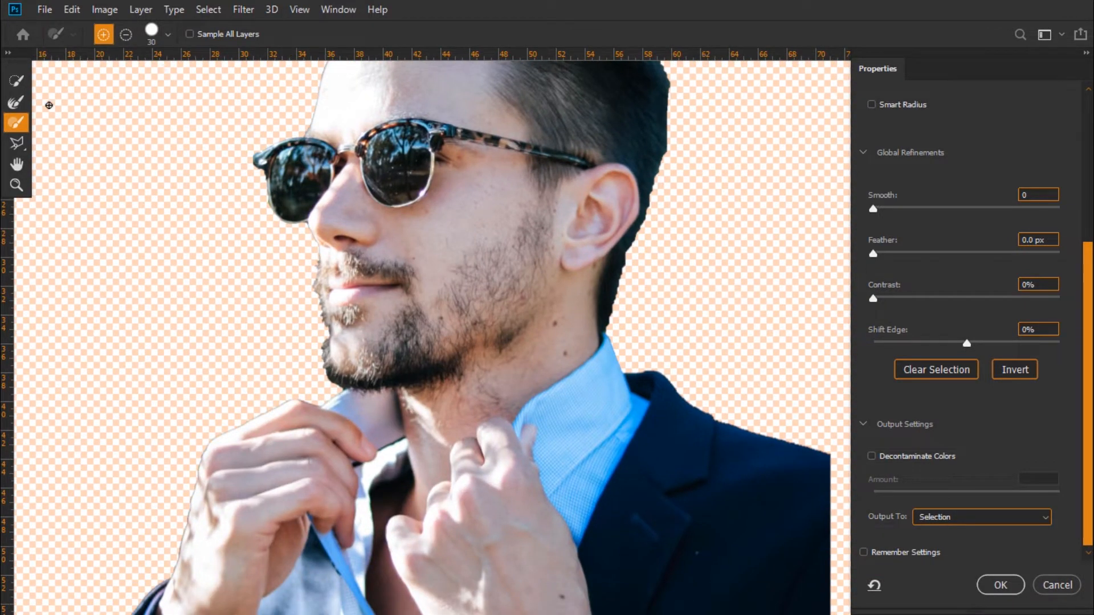
pyautogui.click(16, 101)
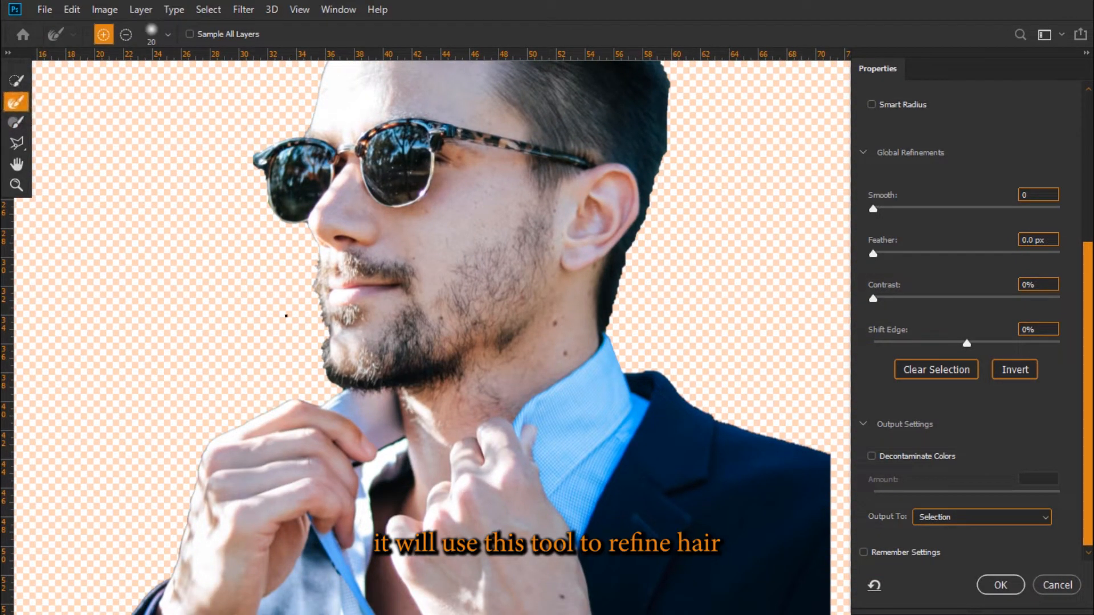
pyautogui.rightClick(323, 188)
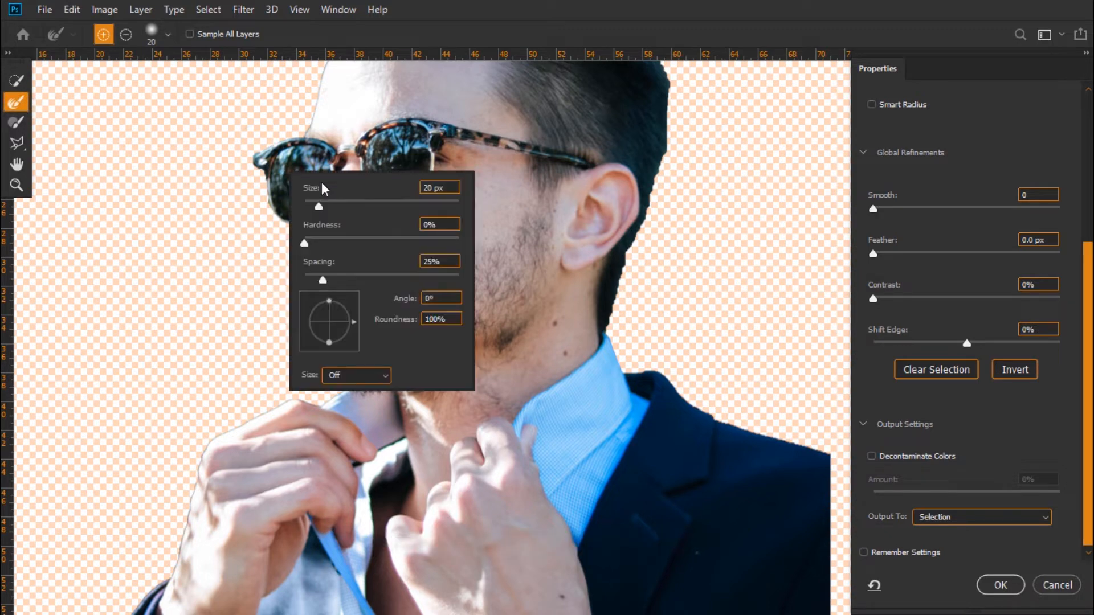
pyautogui.moveTo(318, 206); pyautogui.dragTo(394, 210)
pyautogui.click(238, 269)
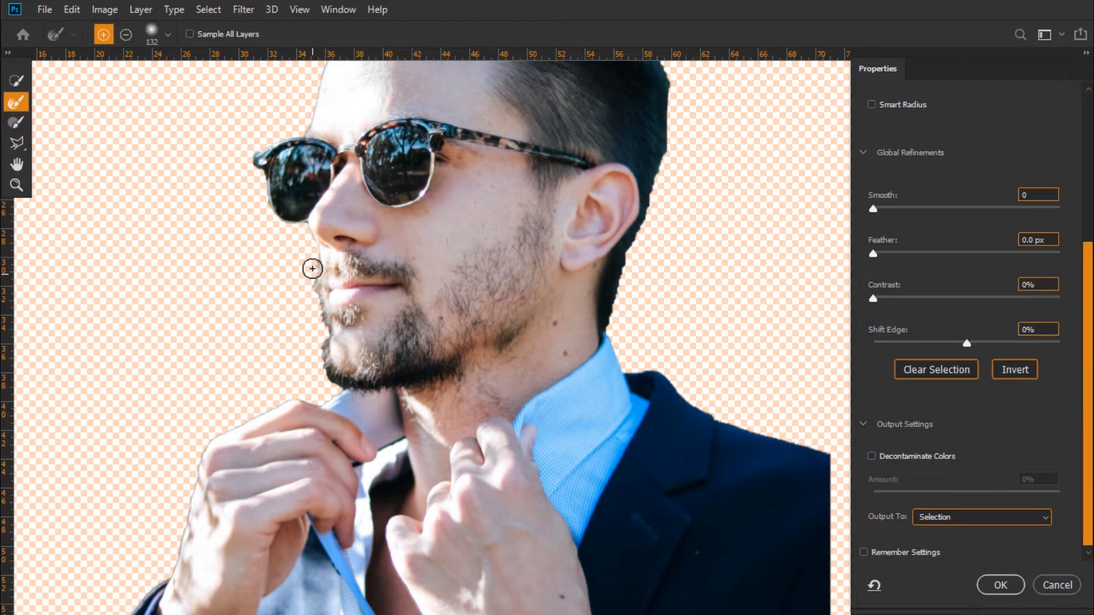
# - Brush a trial edge refinement along the moustache and beard, and subtract it again
pyautogui.moveTo(310, 265)
pyautogui.mouseDown()
pyautogui.moveTo(320, 360)
pyautogui.moveTo(344, 389)
pyautogui.mouseUp()
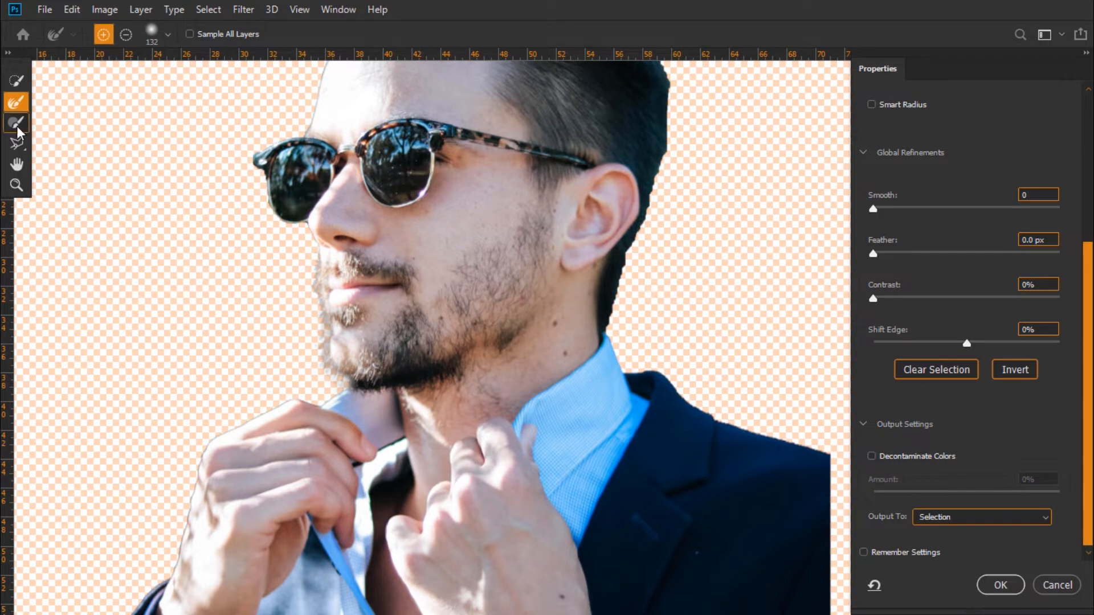
pyautogui.click(126, 34)
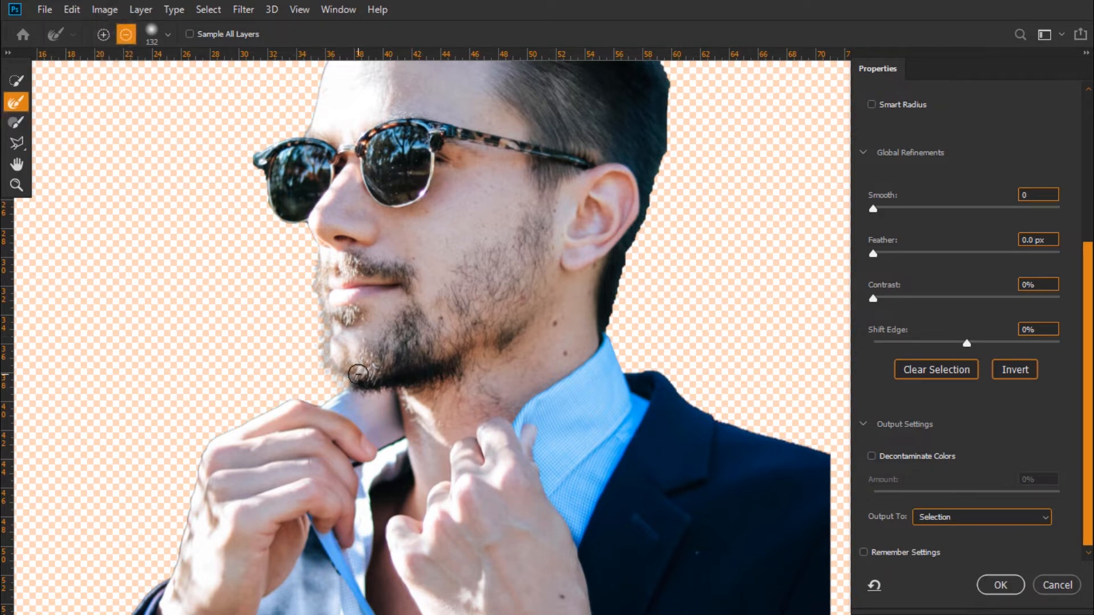
pyautogui.moveTo(353, 377)
pyautogui.mouseDown()
pyautogui.moveTo(336, 352)
pyautogui.moveTo(337, 361)
pyautogui.moveTo(332, 278)
pyautogui.mouseUp()
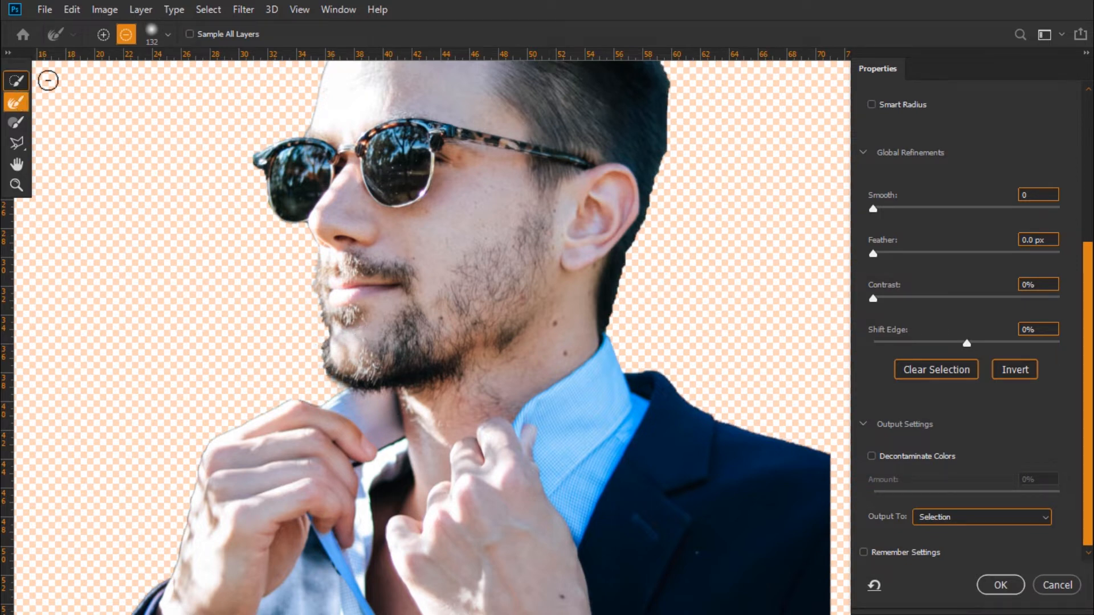
# - Refine the selection edge along the front of the beard with short Refine Edge Brush strokes in add mode
pyautogui.click(103, 34)
pyautogui.moveTo(311, 357)
pyautogui.mouseDown()
pyautogui.moveTo(311, 335)
pyautogui.moveTo(315, 363)
pyautogui.mouseUp()
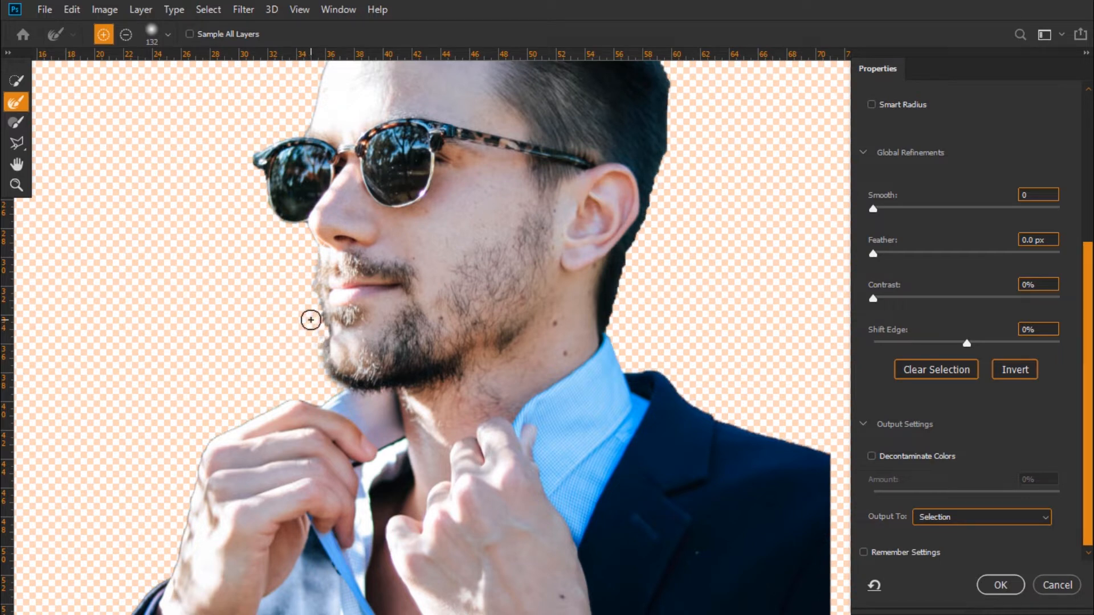
pyautogui.click(308, 366)
# - Set Smooth to 35 and output the refined selection as a New Layer with Layer Mask
pyautogui.moveTo(1036, 194); pyautogui.dragTo(940, 193)
pyautogui.write('35')
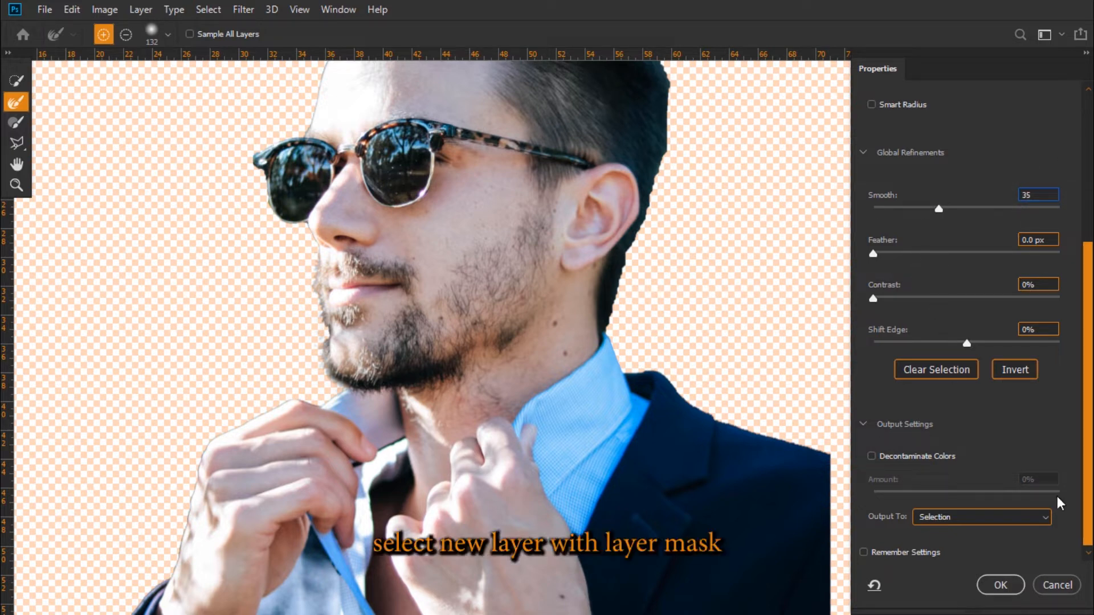
pyautogui.click(1044, 517)
pyautogui.click(949, 565)
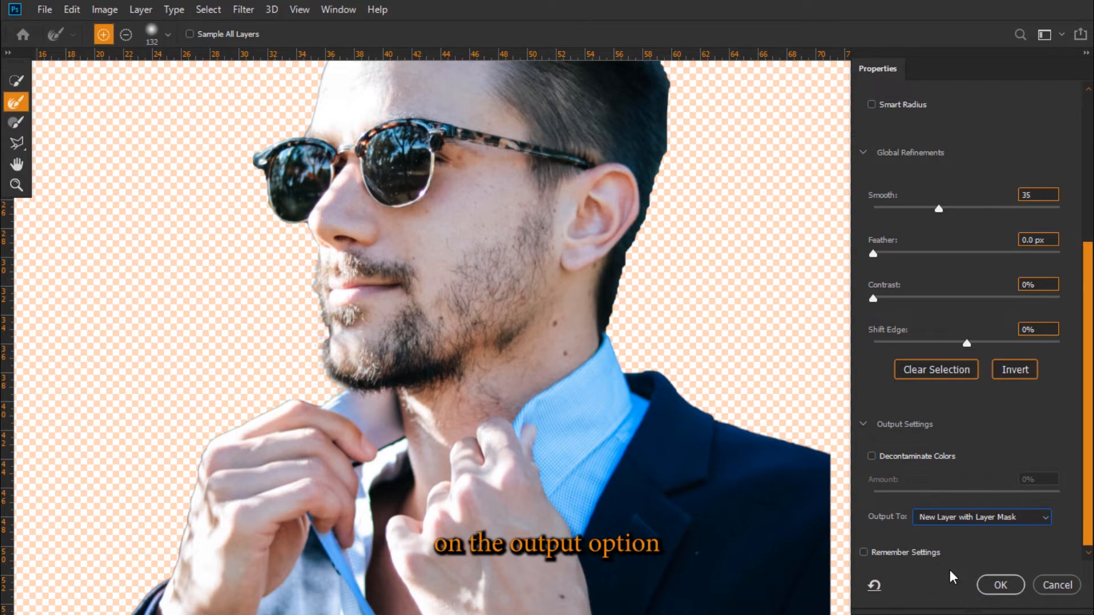
pyautogui.click(1000, 580)
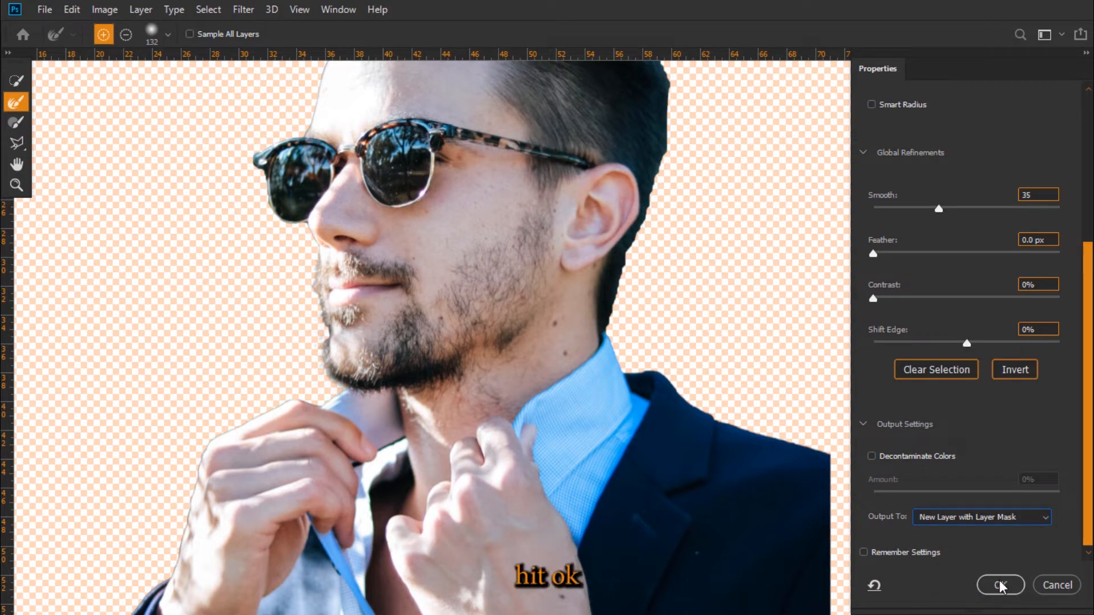
# - Add a new layer filled with white and place it directly beneath Layer 0 copy
pyautogui.click(1048, 598)
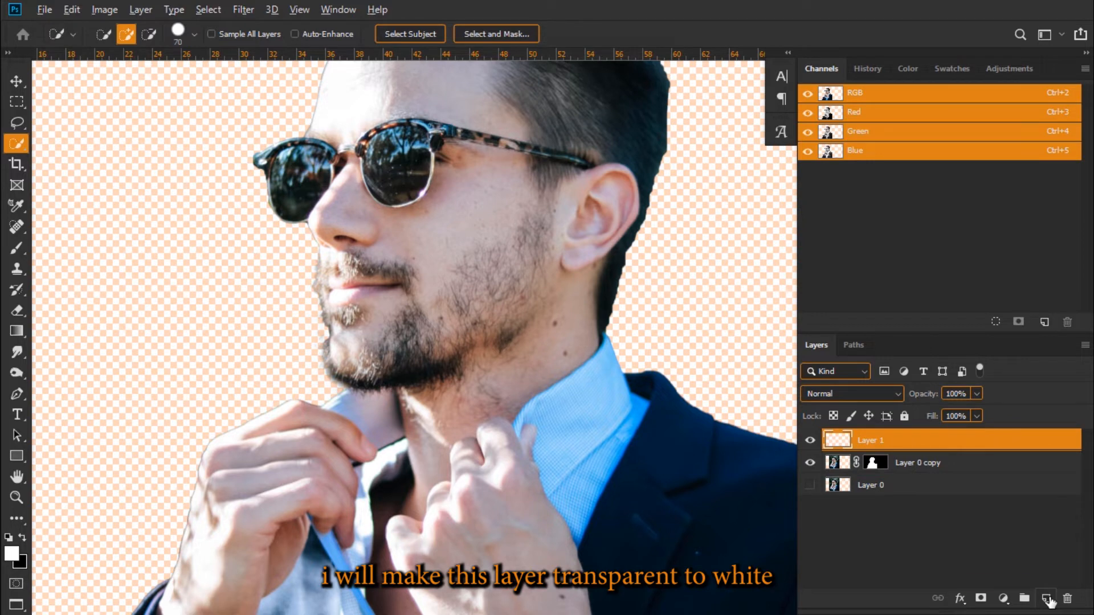
pyautogui.hotkey('alt', 'BackSpace')
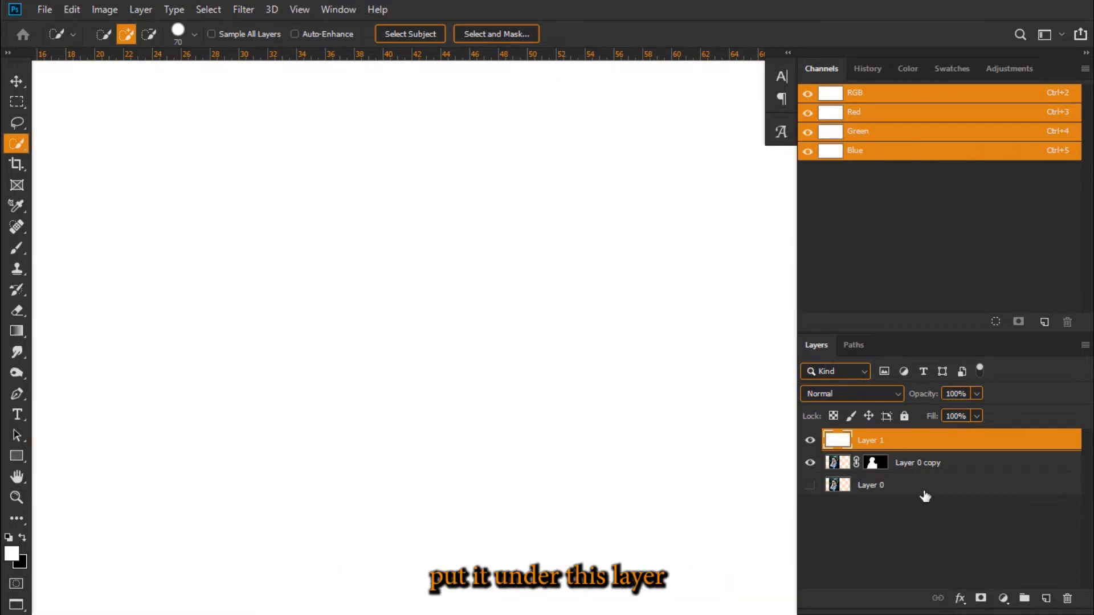
pyautogui.moveTo(899, 446); pyautogui.dragTo(898, 466)
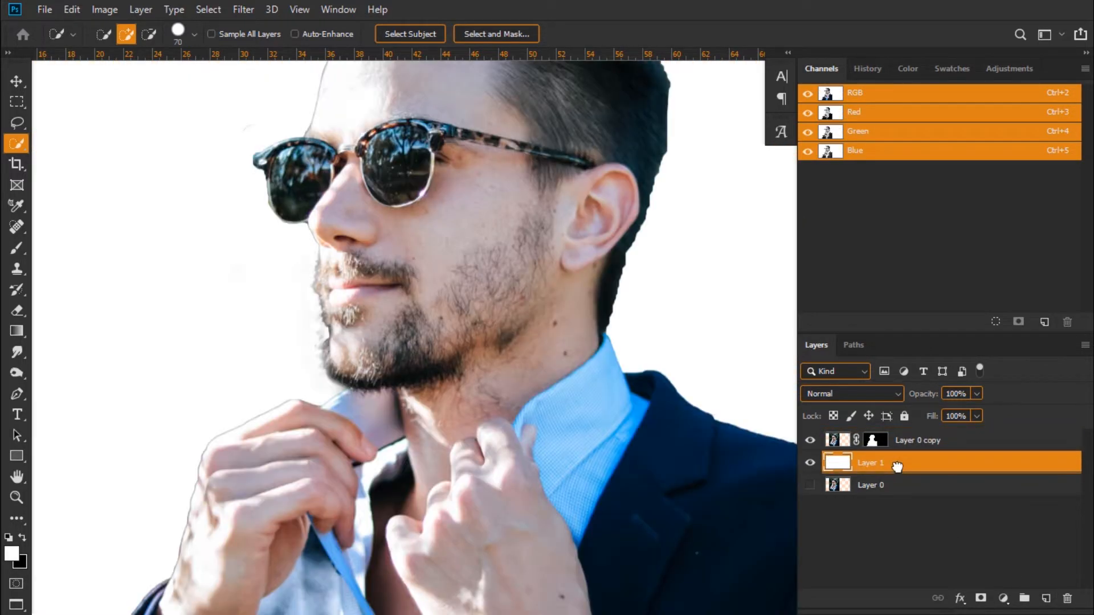
# - Move the man's cutout on Layer 0 copy across to the canvas's lower-right corner
pyautogui.hotkey('ctrl', '-')
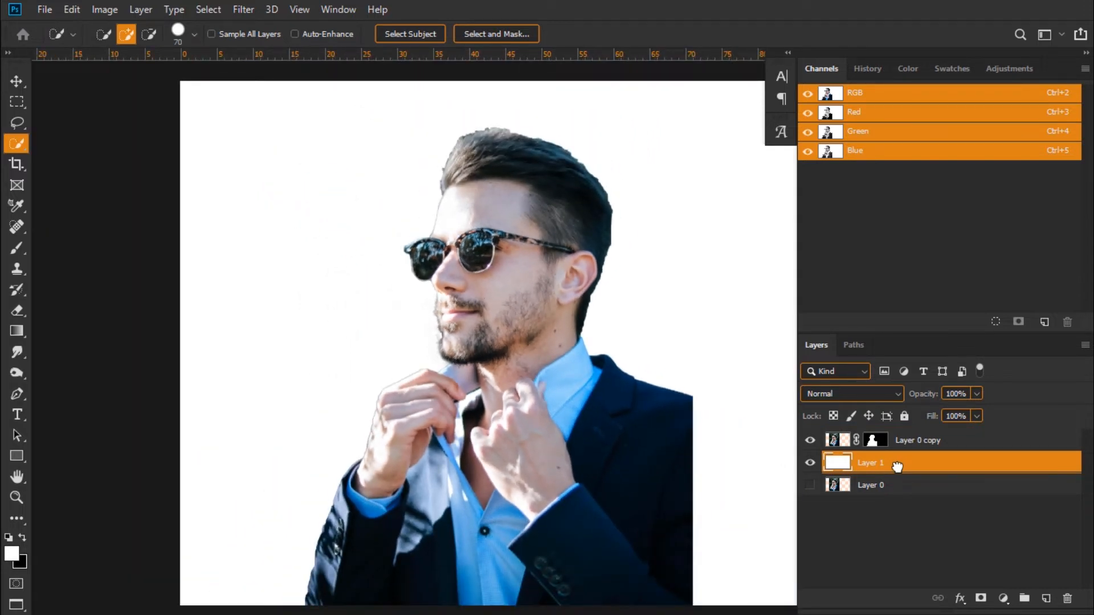
pyautogui.hotkey('ctrl', '-')
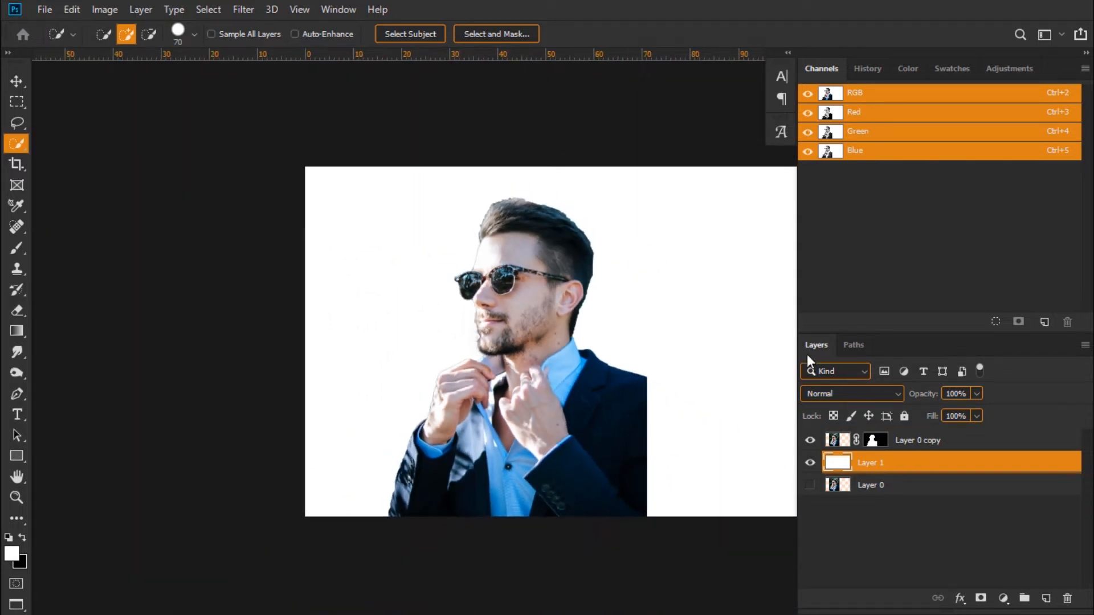
pyautogui.moveTo(709, 412); pyautogui.dragTo(460, 390)
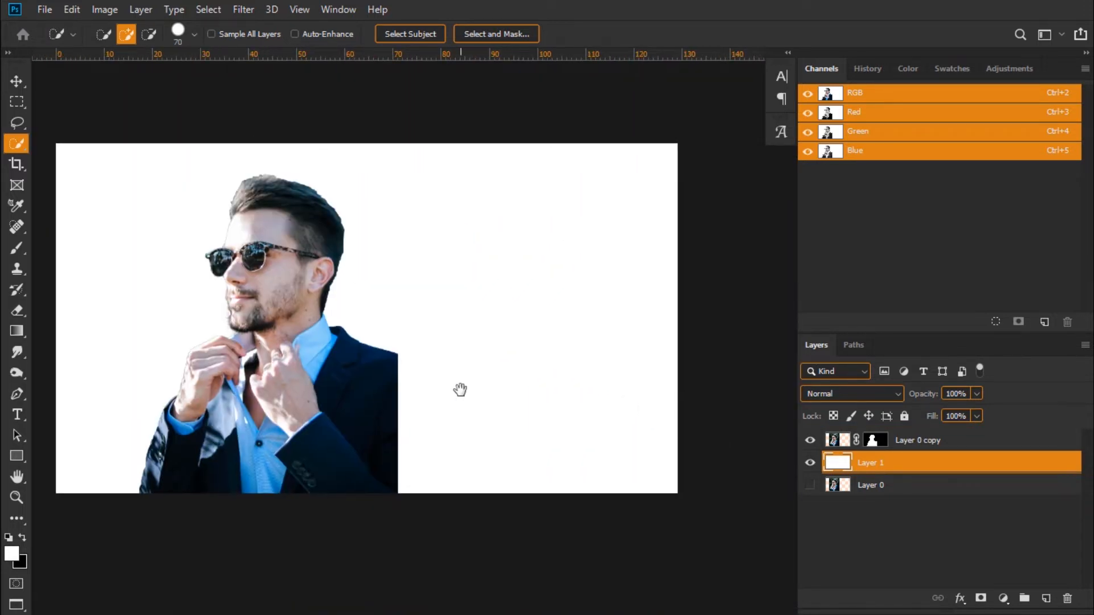
pyautogui.click(926, 442)
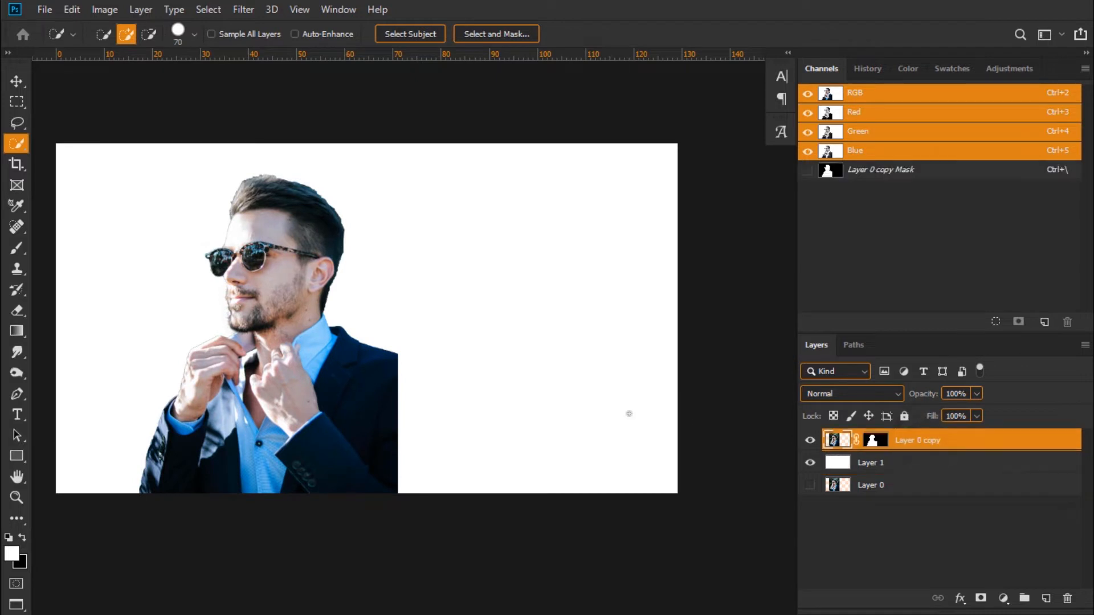
pyautogui.click(17, 80)
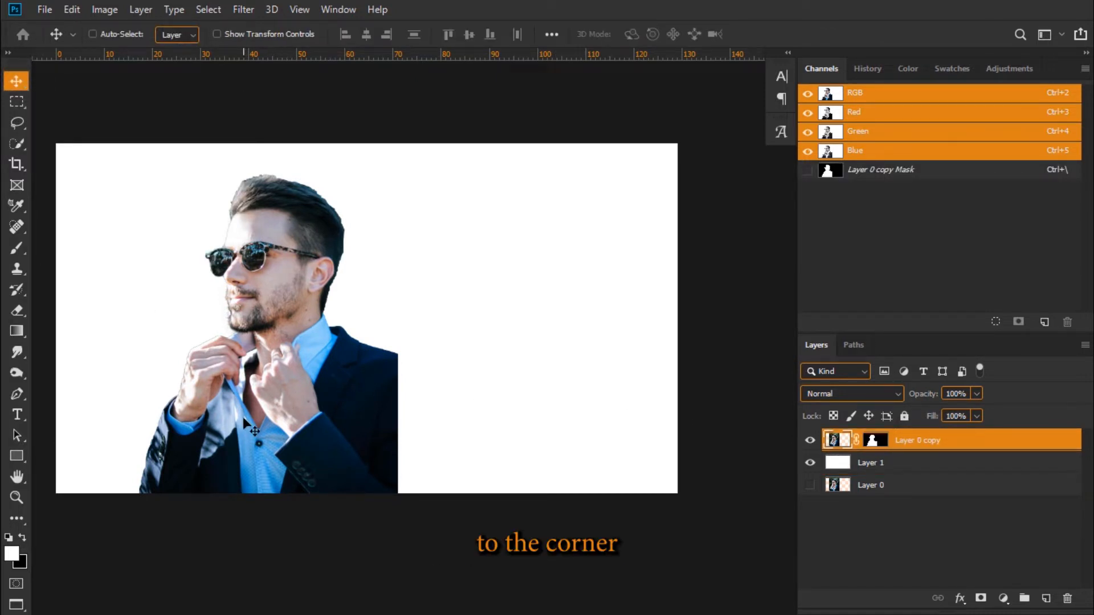
pyautogui.moveTo(250, 417); pyautogui.dragTo(549, 447)
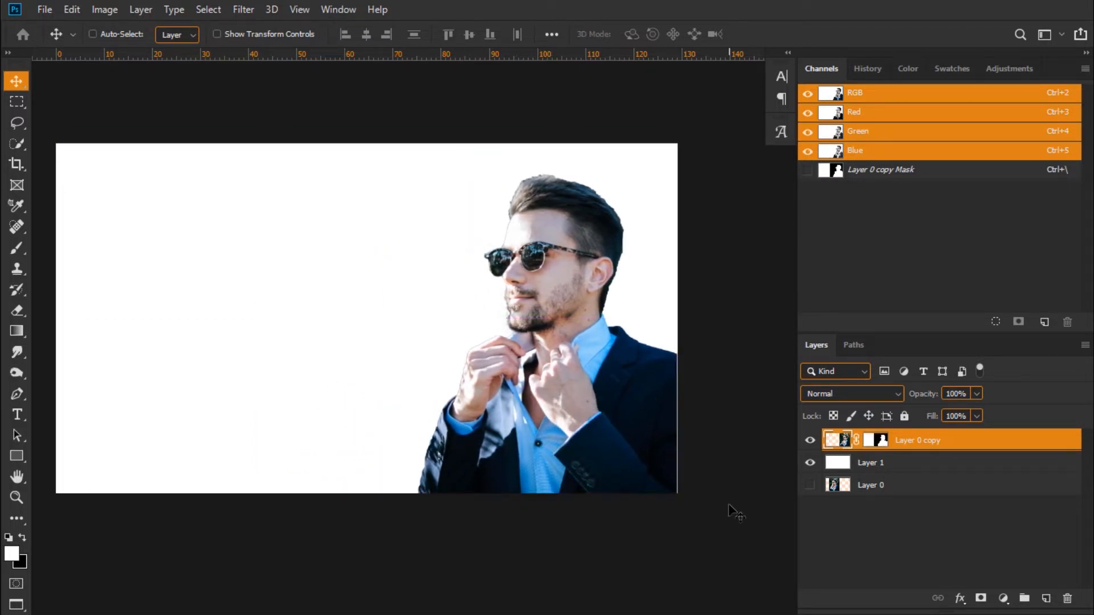
# - Examine how the man's cutout meets the right and bottom edges of the canvas
pyautogui.hotkey('ctrl', '+')
pyautogui.hotkey('ctrl', '+')
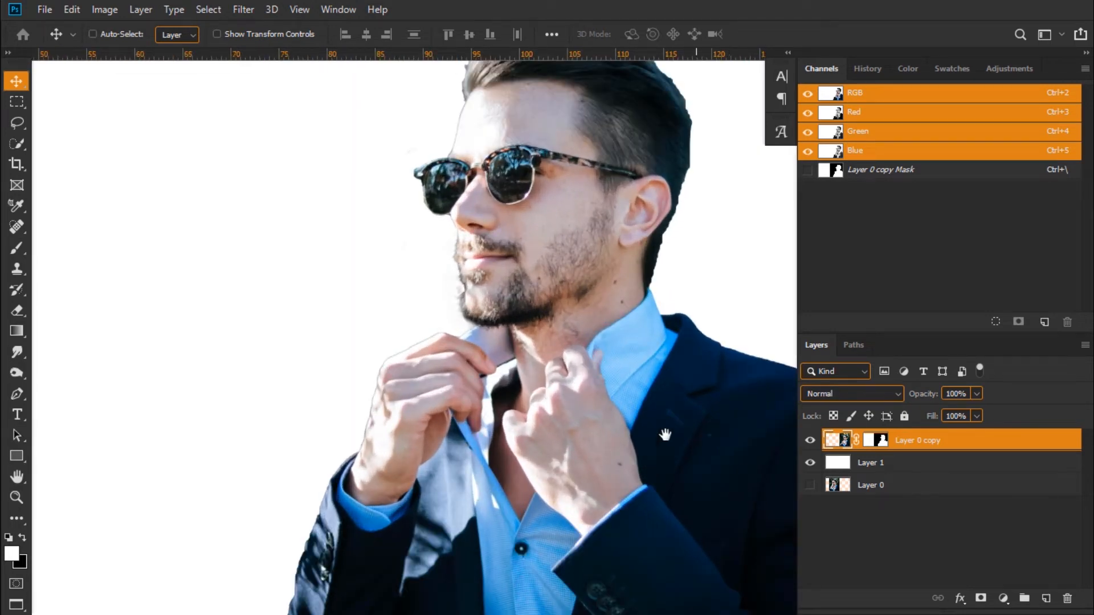
pyautogui.moveTo(665, 435); pyautogui.dragTo(483, 348)
pyautogui.moveTo(434, 455); pyautogui.dragTo(439, 453)
pyautogui.hotkey('ctrl', '-')
pyautogui.hotkey('ctrl', '-')
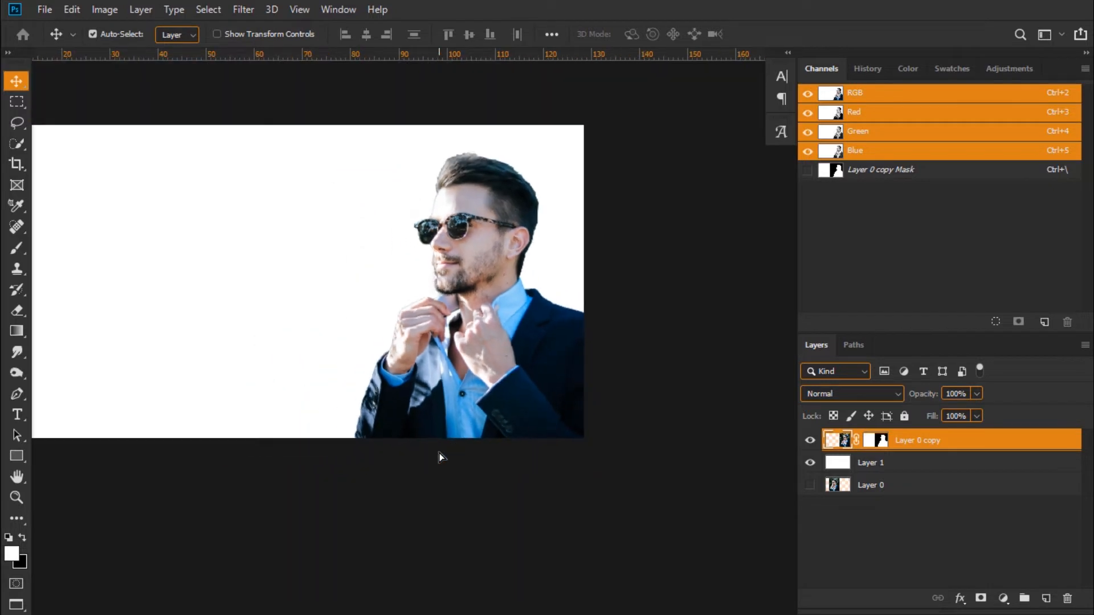
pyautogui.hotkey('ctrl', '+')
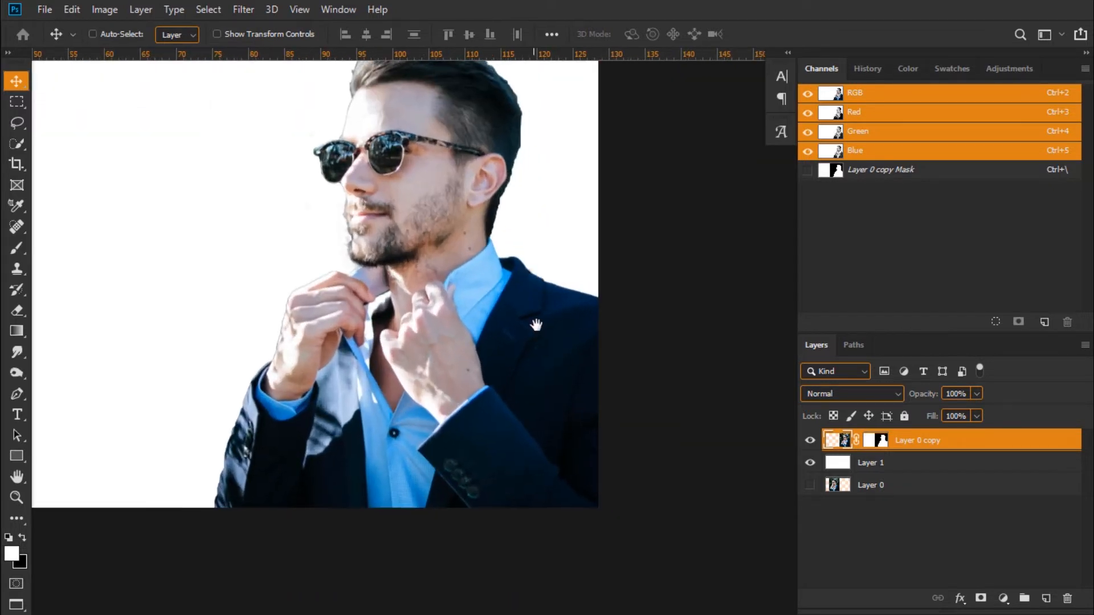
pyautogui.moveTo(536, 325); pyautogui.dragTo(562, 360)
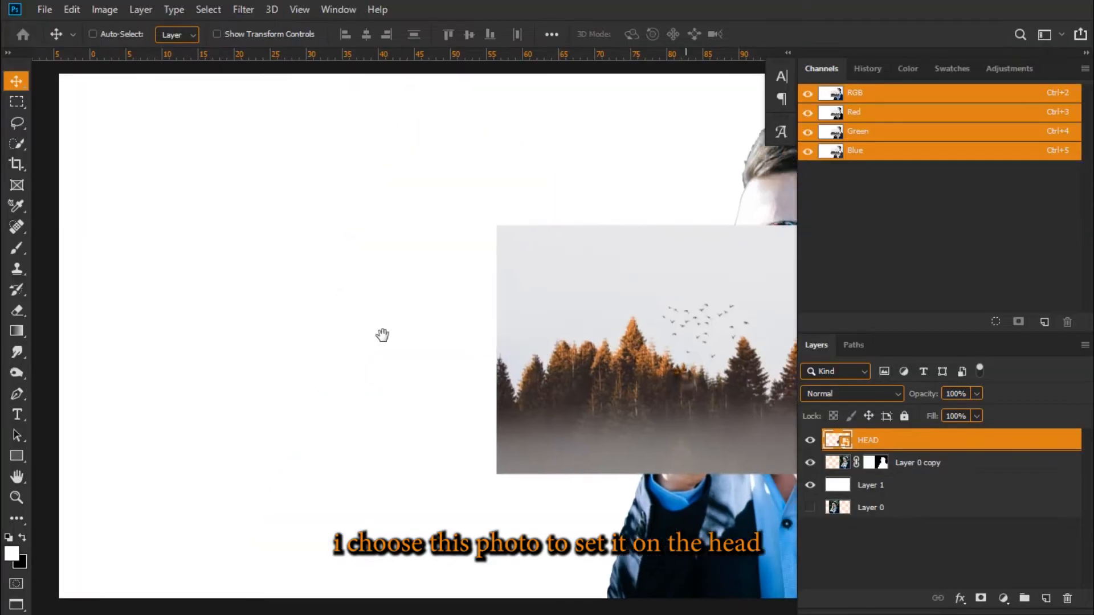
# - Move the forest photo on the HEAD layer over the upper part of the man's head
pyautogui.moveTo(383, 334); pyautogui.dragTo(511, 247)
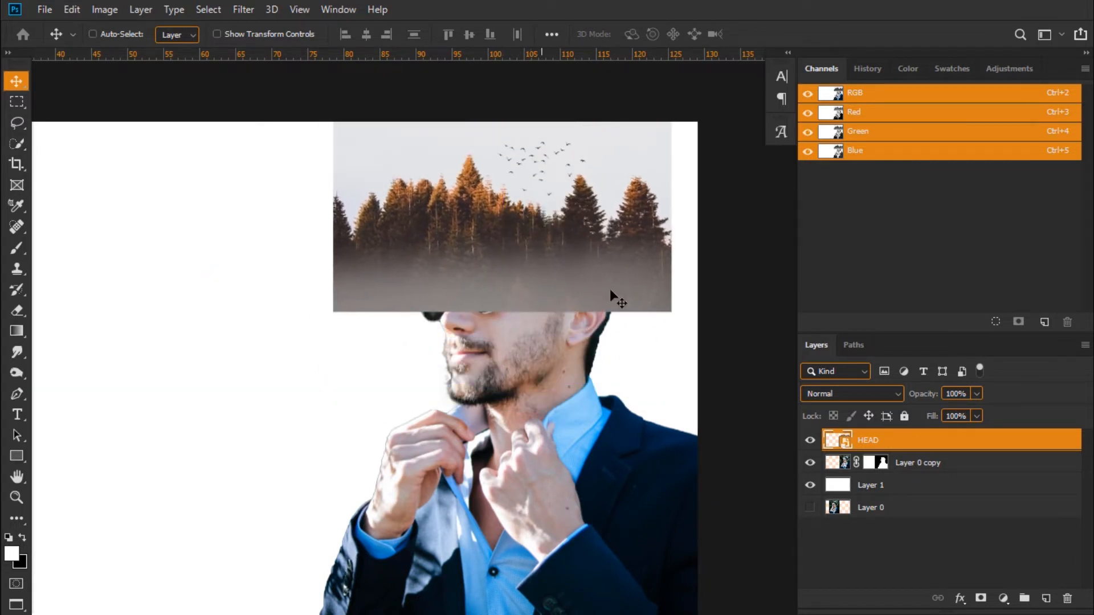
pyautogui.moveTo(616, 298); pyautogui.dragTo(502, 395)
pyautogui.moveTo(457, 360); pyautogui.dragTo(475, 359)
pyautogui.moveTo(511, 319); pyautogui.dragTo(519, 319)
# - Rotate the forest photo on the HEAD layer clockwise by about 6.57° and position it over the upper part of the man's head
pyautogui.hotkey('ctrl', 't')
pyautogui.moveTo(608, 121); pyautogui.dragTo(614, 154)
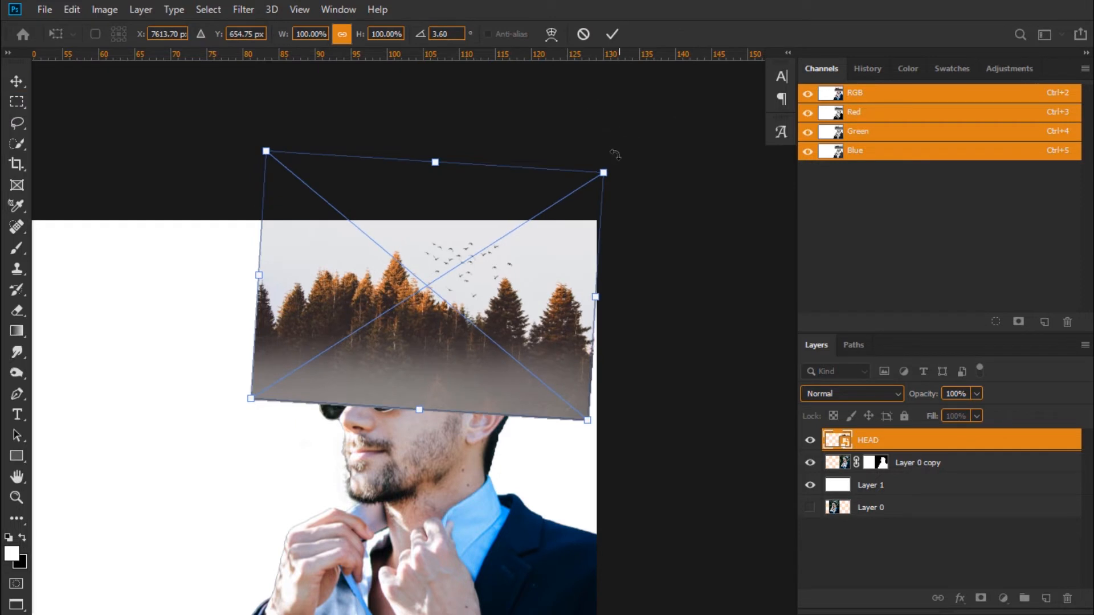
pyautogui.moveTo(493, 255)
pyautogui.mouseDown()
pyautogui.moveTo(498, 229)
pyautogui.moveTo(496, 248)
pyautogui.moveTo(514, 256)
pyautogui.mouseUp()
pyautogui.moveTo(655, 170); pyautogui.dragTo(659, 179)
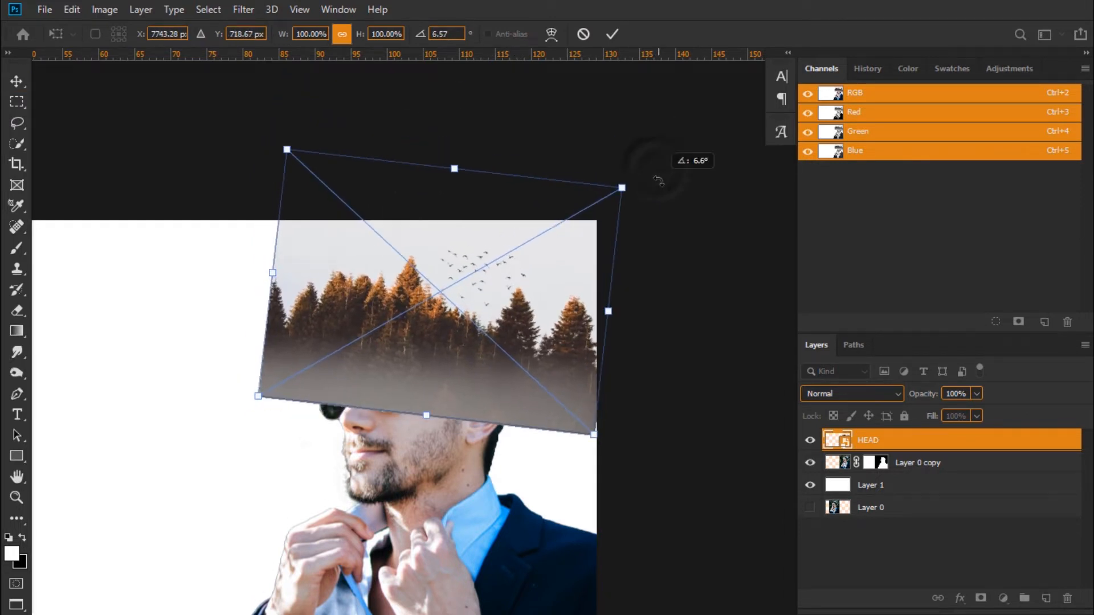
pyautogui.moveTo(508, 279); pyautogui.dragTo(509, 282)
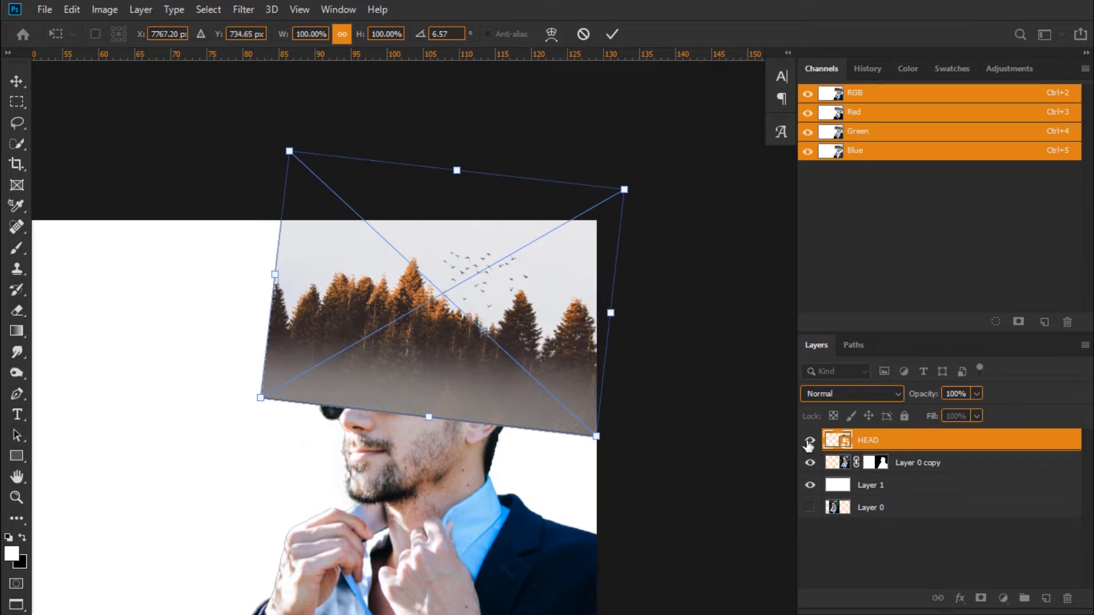
pyautogui.press('Return')
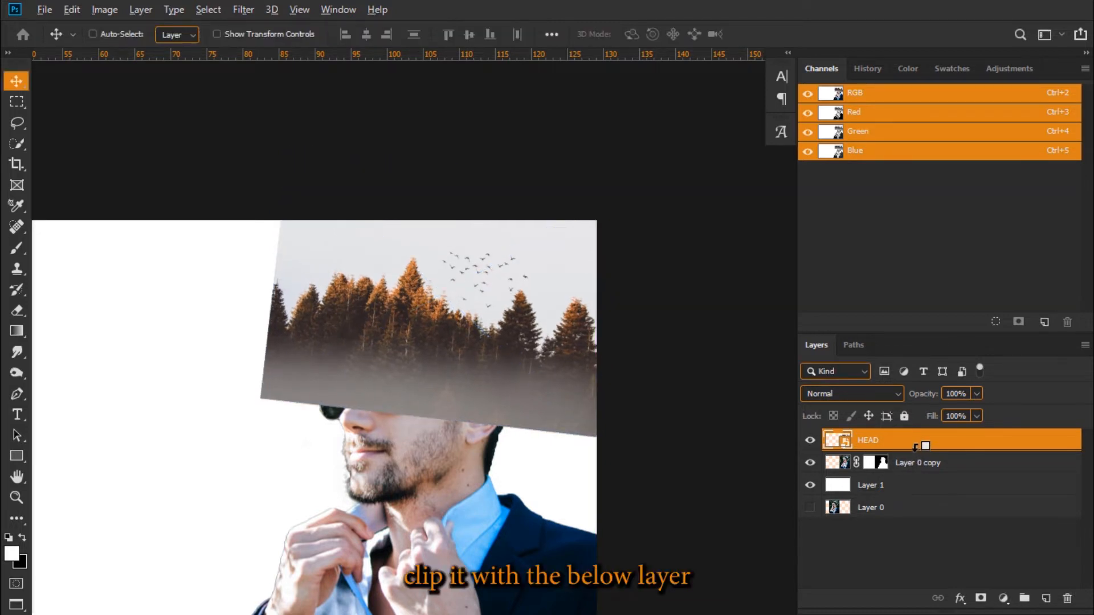
# - Clip the HEAD layer to Layer 0 copy and shift the forest so the trees and birds sit inside the head
pyautogui.keyDown('alt'); pyautogui.click(915, 448); pyautogui.keyUp('alt')
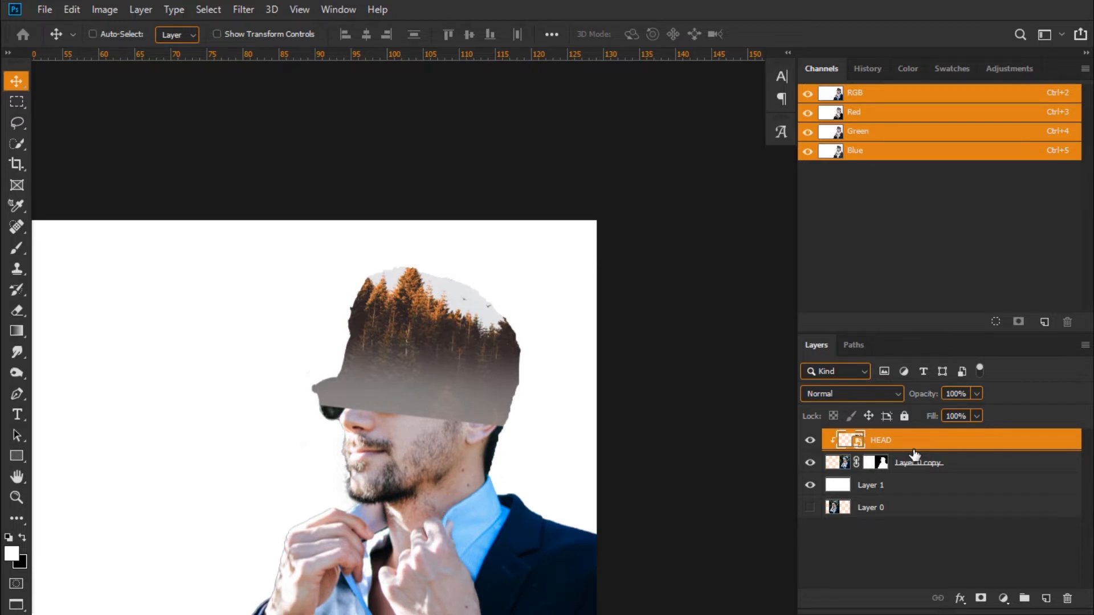
pyautogui.moveTo(531, 381); pyautogui.dragTo(477, 378)
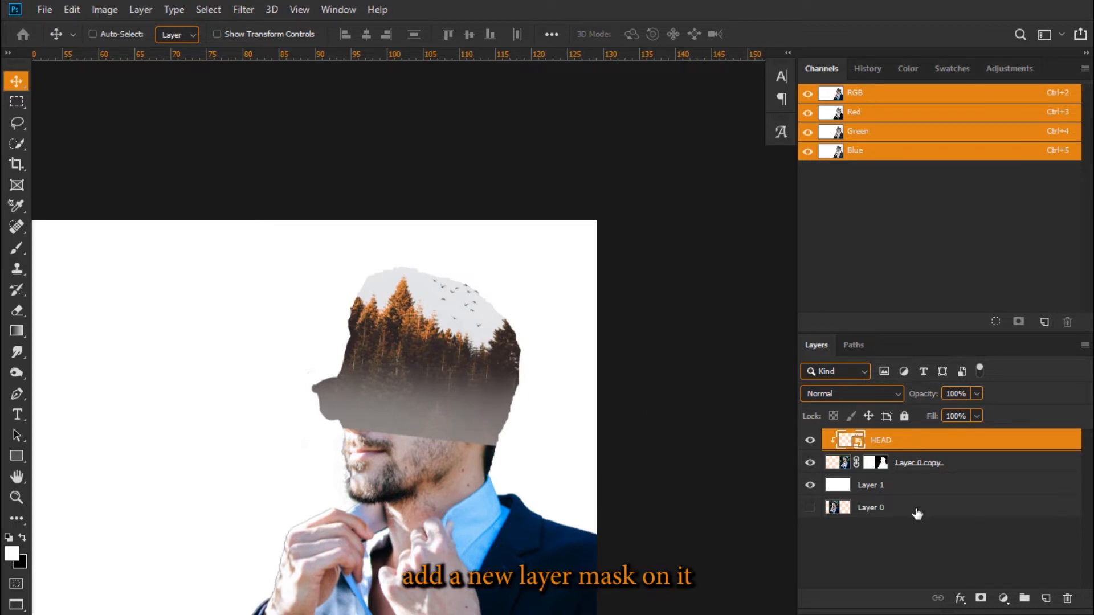
# - Add a layer mask to HEAD and paint black over the forest's lower edge with a 291 px soft round brush at 18% flow
pyautogui.click(980, 599)
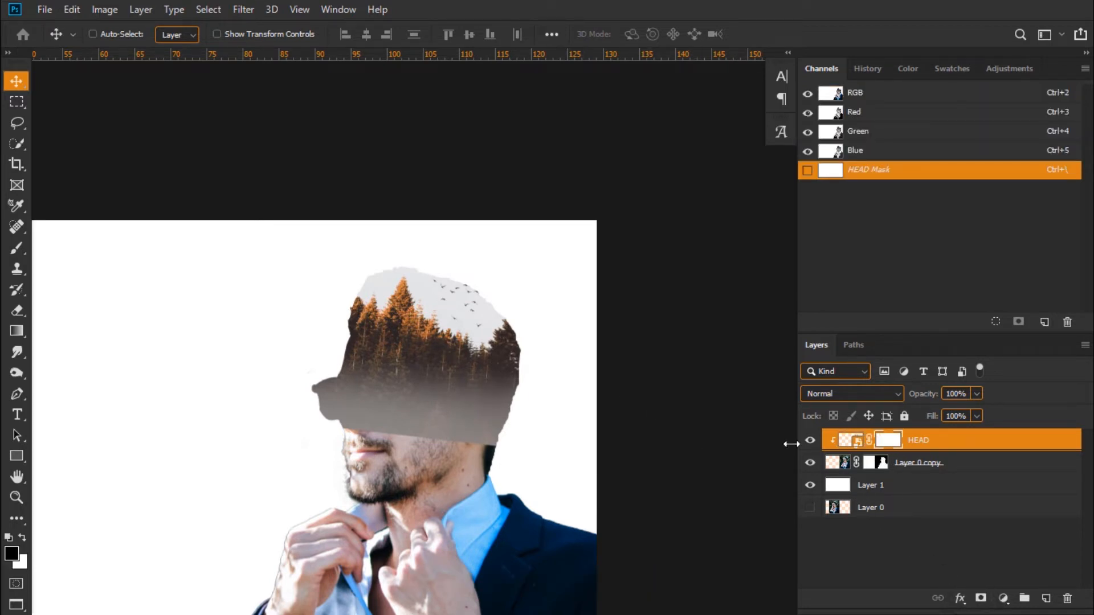
pyautogui.click(23, 249)
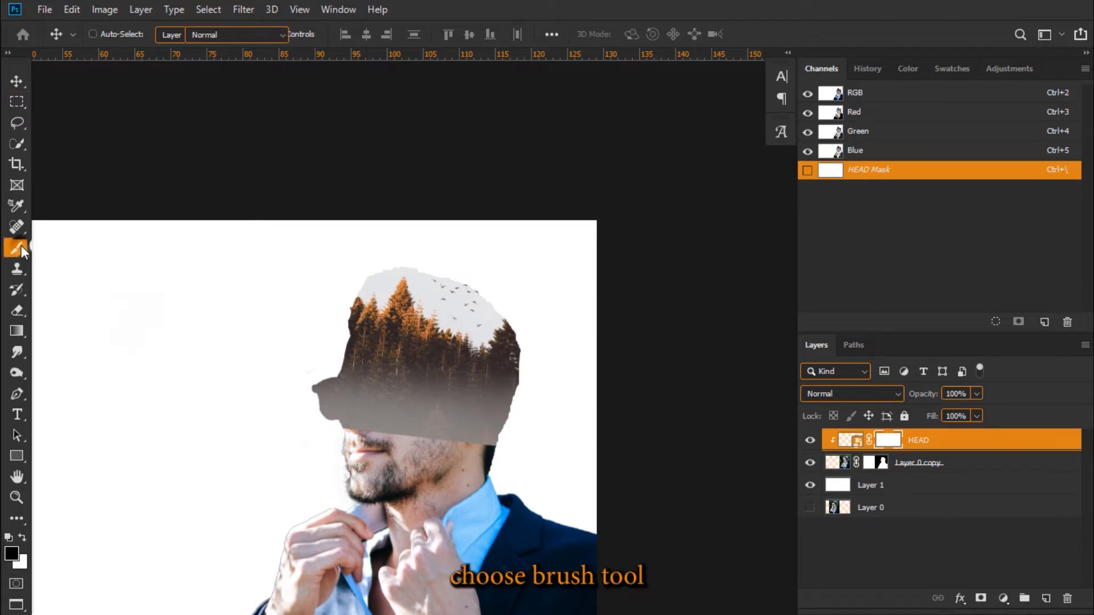
pyautogui.click(83, 249)
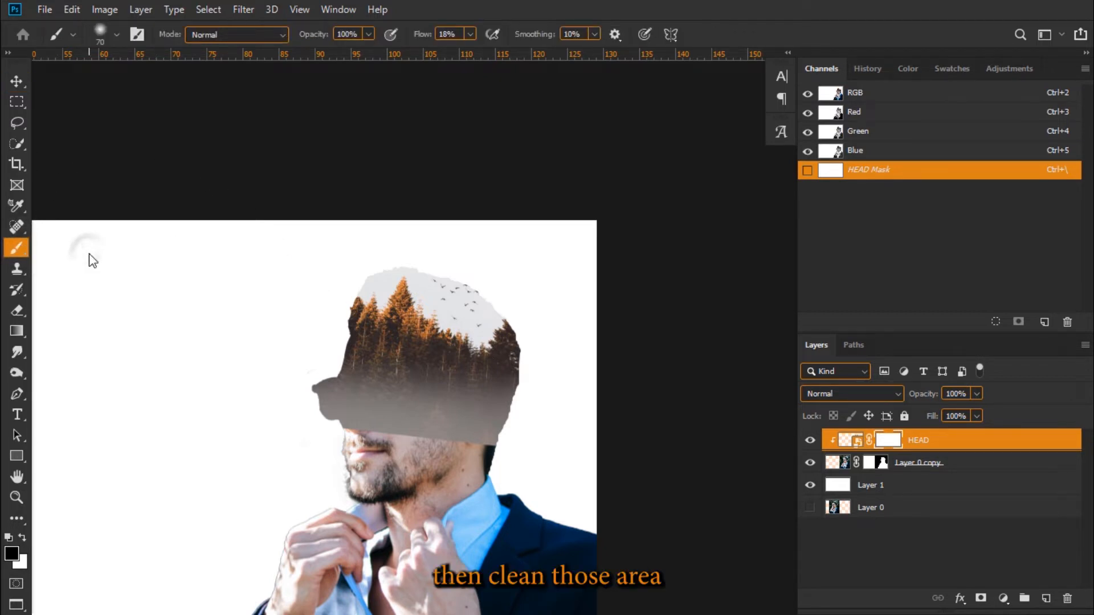
pyautogui.rightClick(388, 383)
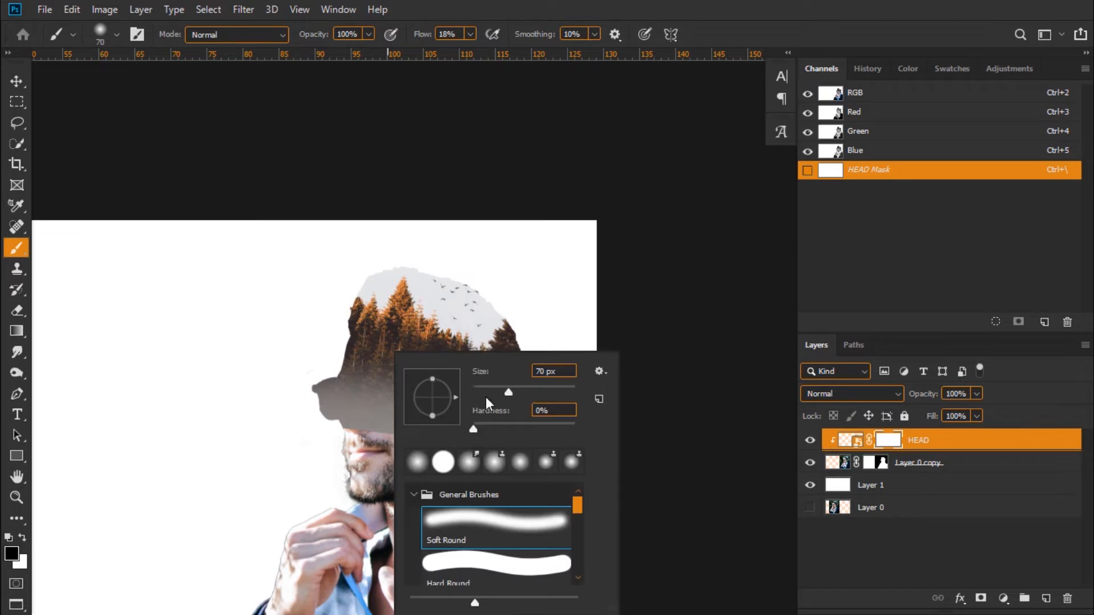
pyautogui.moveTo(519, 389); pyautogui.dragTo(538, 389)
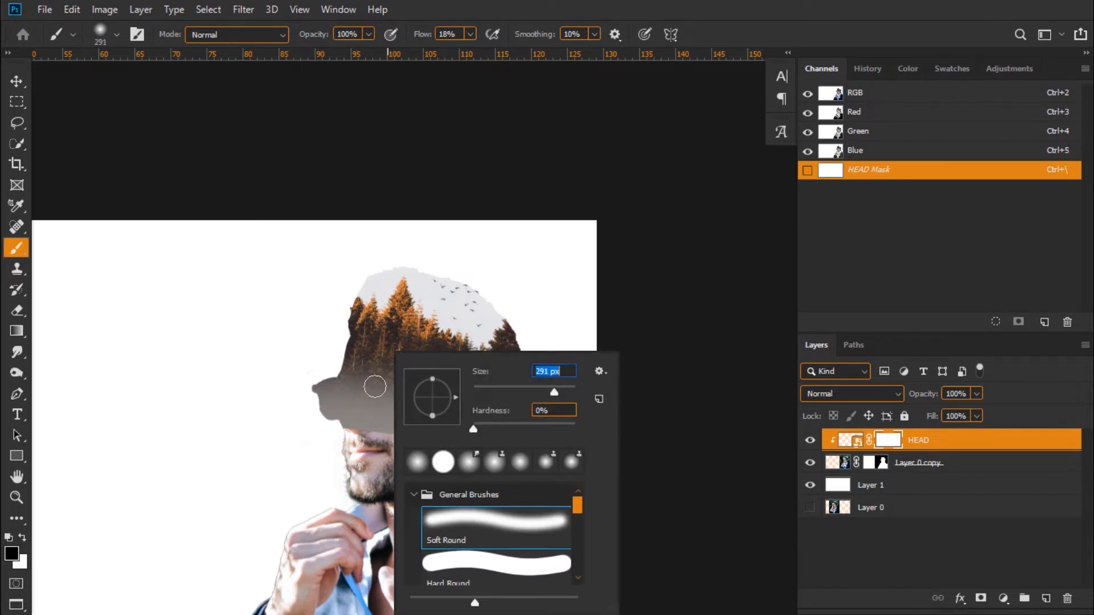
pyautogui.moveTo(296, 383)
pyautogui.mouseDown()
pyautogui.moveTo(430, 464)
pyautogui.moveTo(352, 442)
pyautogui.moveTo(498, 444)
pyautogui.mouseUp()
# - Set the brush flow to 30% and its size to 417 px, and mask the forest's fog off the man's face and sunglasses
pyautogui.click(472, 34)
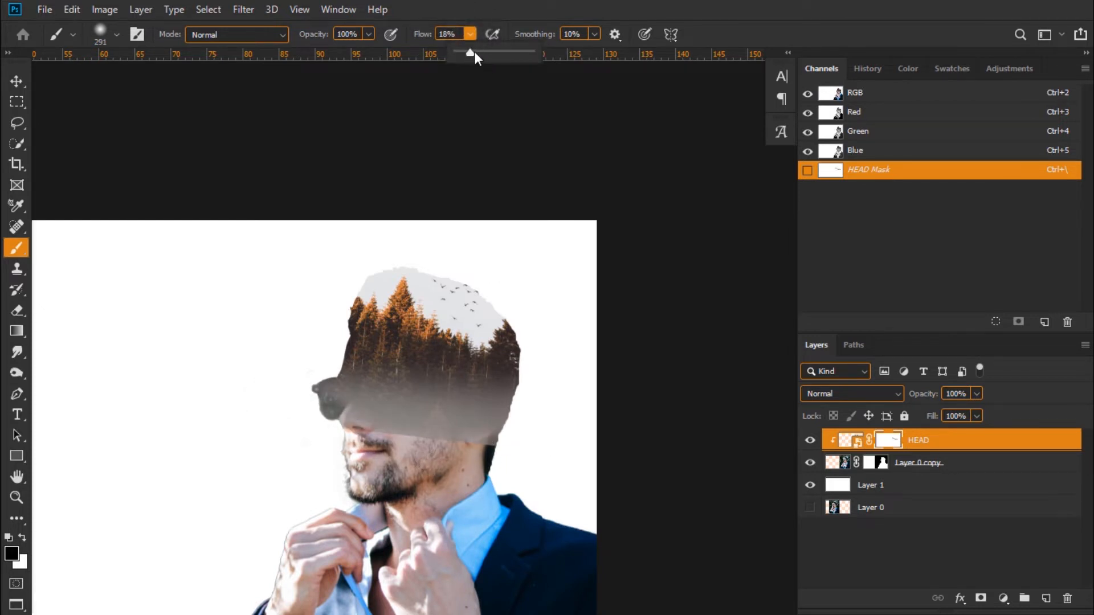
pyautogui.moveTo(477, 51); pyautogui.dragTo(477, 51)
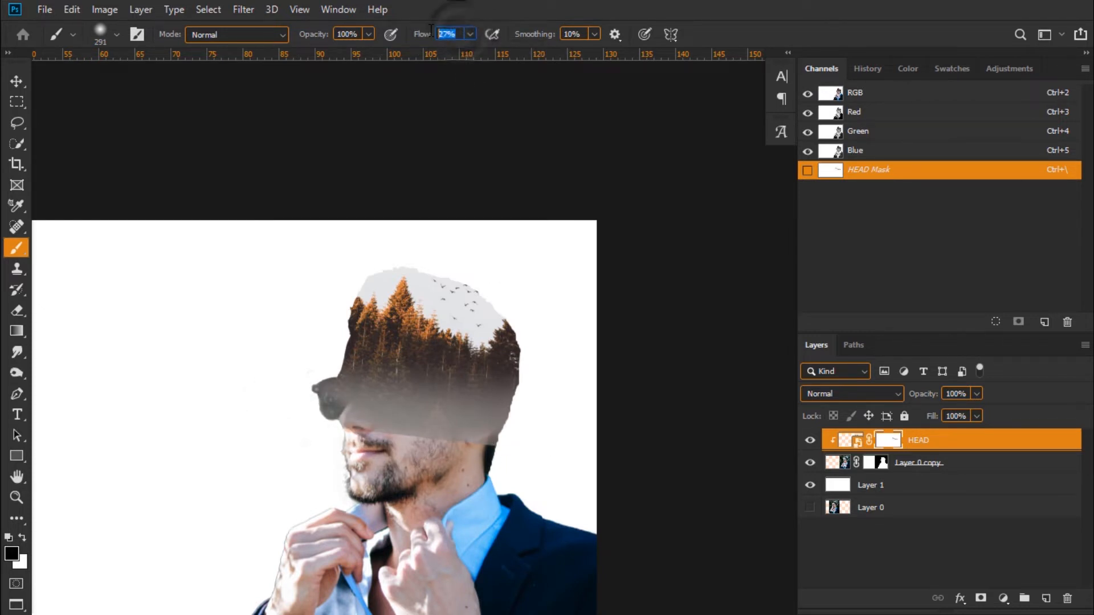
pyautogui.write('30')
pyautogui.press('Return')
pyautogui.rightClick(416, 444)
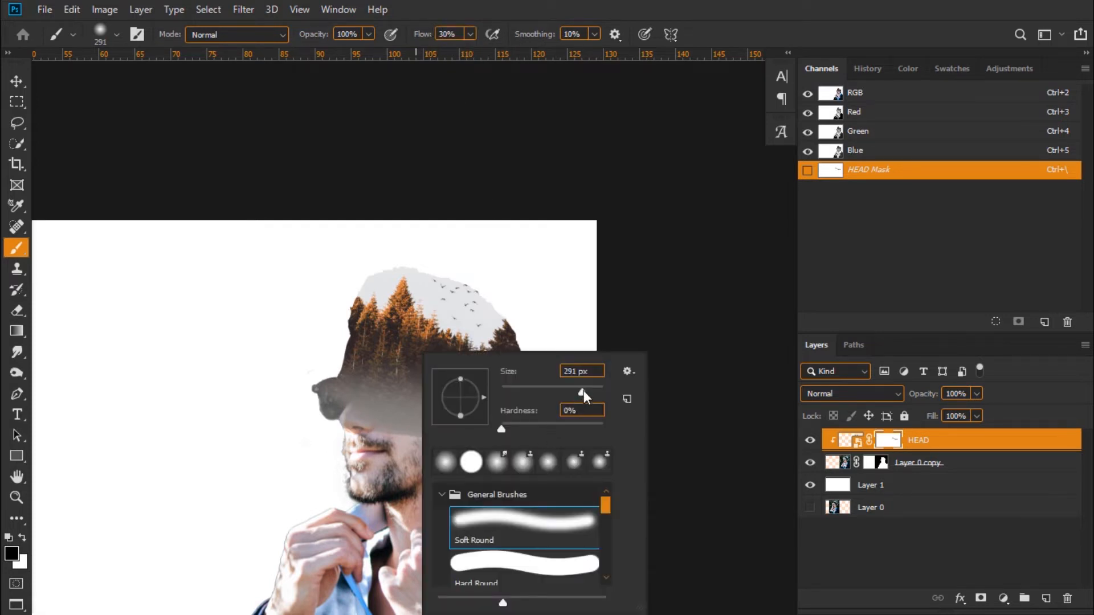
pyautogui.moveTo(584, 391); pyautogui.dragTo(590, 390)
pyautogui.moveTo(313, 415)
pyautogui.mouseDown()
pyautogui.moveTo(496, 450)
pyautogui.moveTo(363, 409)
pyautogui.moveTo(526, 450)
pyautogui.moveTo(305, 391)
pyautogui.moveTo(532, 448)
pyautogui.moveTo(389, 417)
pyautogui.moveTo(465, 436)
pyautogui.moveTo(351, 437)
pyautogui.moveTo(513, 453)
pyautogui.moveTo(342, 370)
pyautogui.moveTo(420, 418)
pyautogui.moveTo(477, 422)
pyautogui.moveTo(364, 381)
pyautogui.moveTo(517, 443)
pyautogui.moveTo(377, 404)
pyautogui.mouseUp()
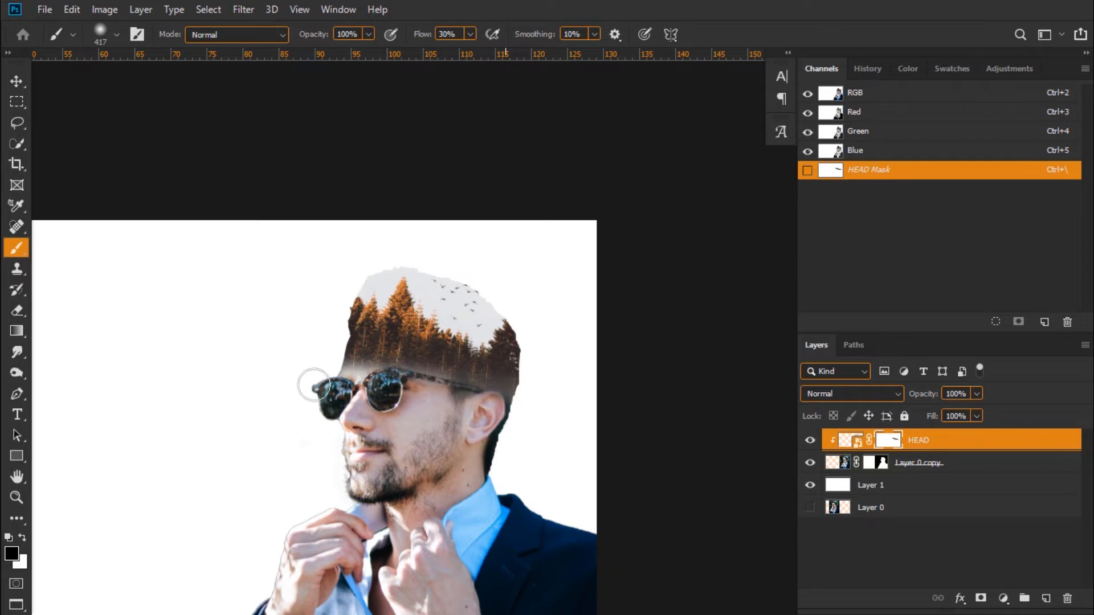
# - Refine the HEAD mask, painting black along the sunglasses and forehead and white over the trees above them
pyautogui.moveTo(320, 380)
pyautogui.mouseDown()
pyautogui.moveTo(497, 447)
pyautogui.moveTo(424, 359)
pyautogui.moveTo(364, 352)
pyautogui.moveTo(474, 371)
pyautogui.moveTo(400, 331)
pyautogui.moveTo(469, 360)
pyautogui.moveTo(485, 404)
pyautogui.moveTo(453, 353)
pyautogui.moveTo(471, 351)
pyautogui.moveTo(448, 367)
pyautogui.moveTo(484, 376)
pyautogui.mouseUp()
pyautogui.press('x')
pyautogui.press('x')
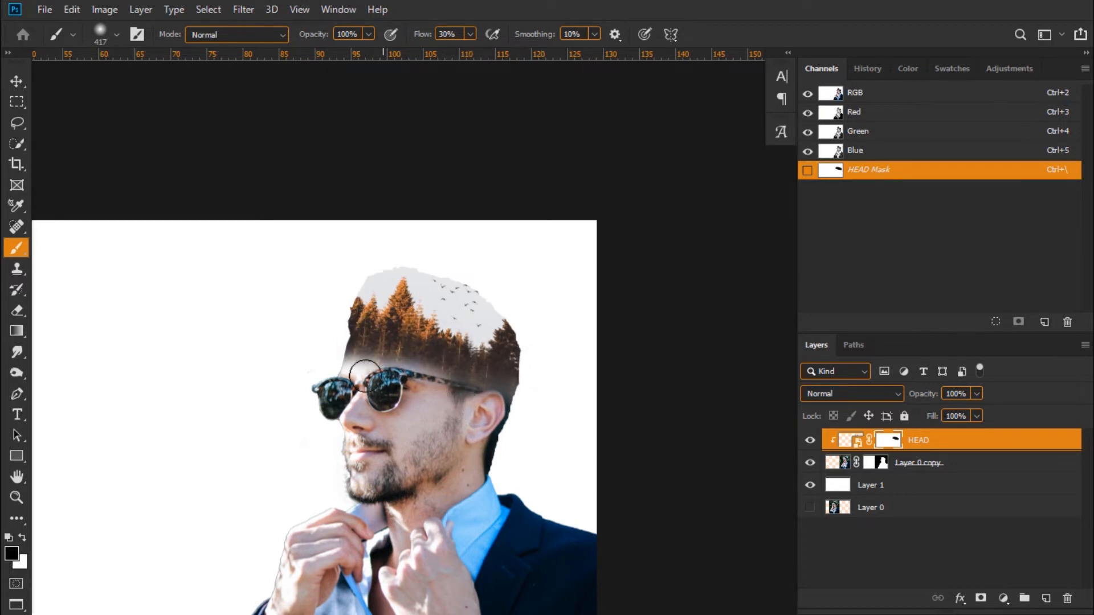
pyautogui.moveTo(365, 376)
pyautogui.mouseDown()
pyautogui.moveTo(479, 400)
pyautogui.moveTo(421, 395)
pyautogui.moveTo(499, 420)
pyautogui.moveTo(323, 361)
pyautogui.moveTo(403, 384)
pyautogui.mouseUp()
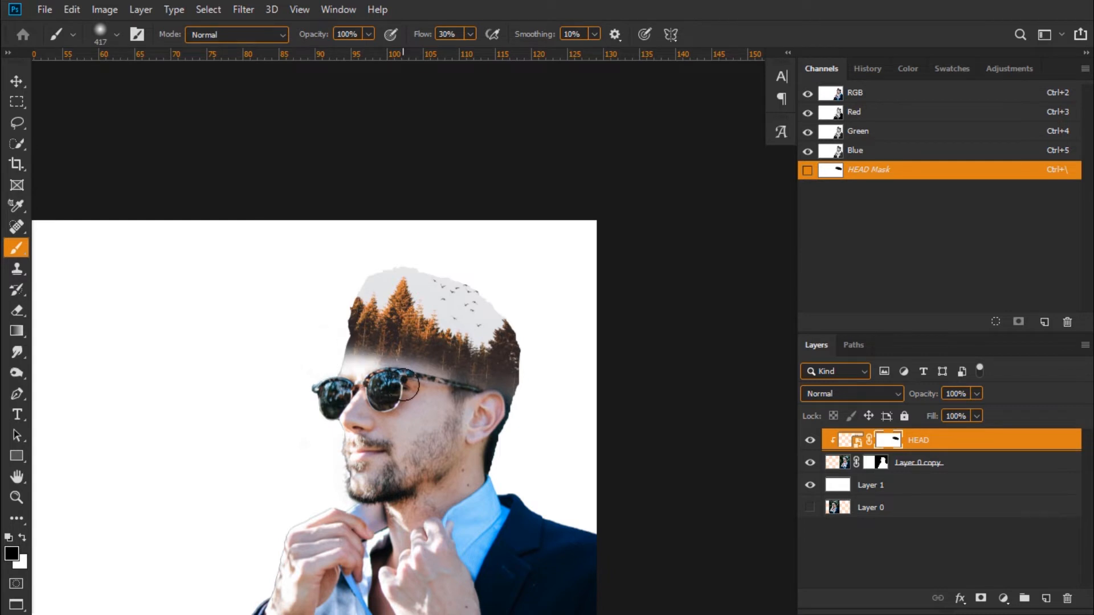
pyautogui.press('x')
pyautogui.moveTo(408, 341)
pyautogui.mouseDown()
pyautogui.moveTo(371, 325)
pyautogui.moveTo(487, 346)
pyautogui.moveTo(467, 343)
pyautogui.mouseUp()
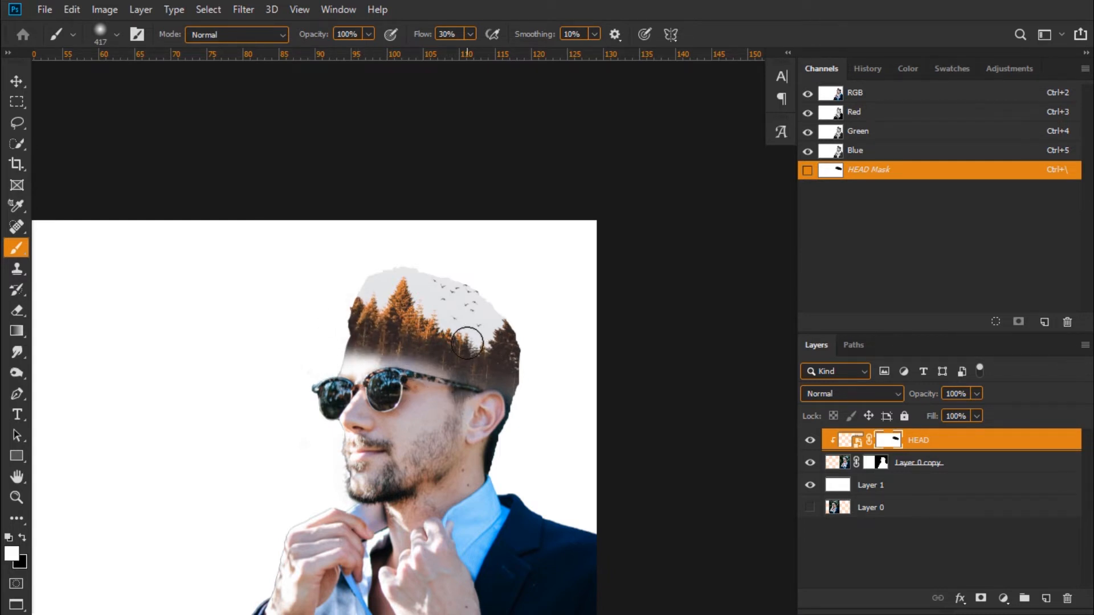
# - Add a Black & White adjustment layer with Reds 29, Yellows 96, Greens 50, Cyans 58 and Blues -12
pyautogui.click(1003, 598)
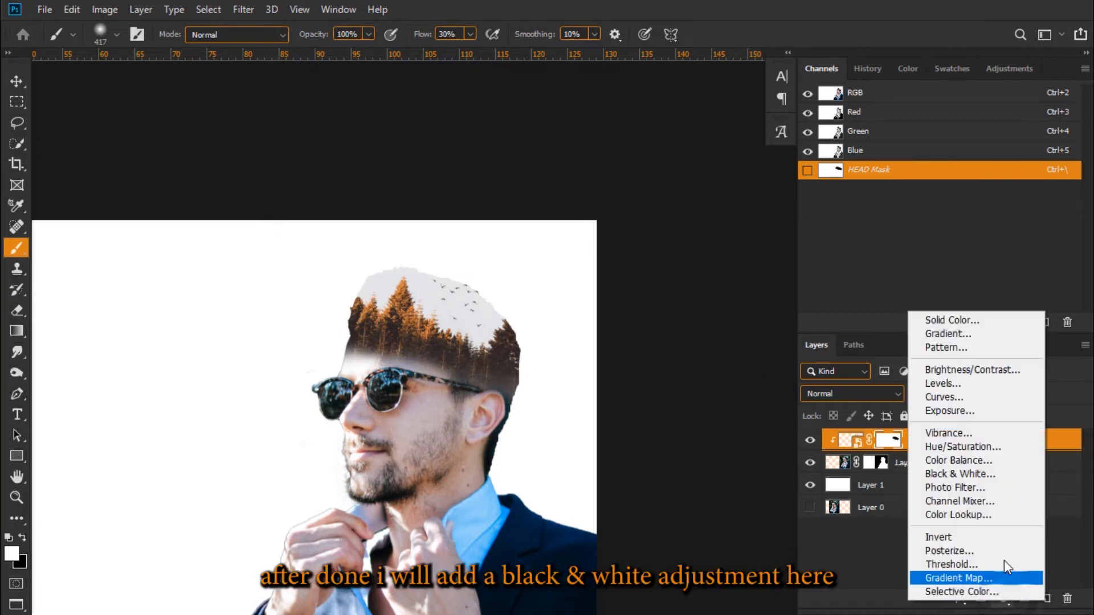
pyautogui.click(962, 477)
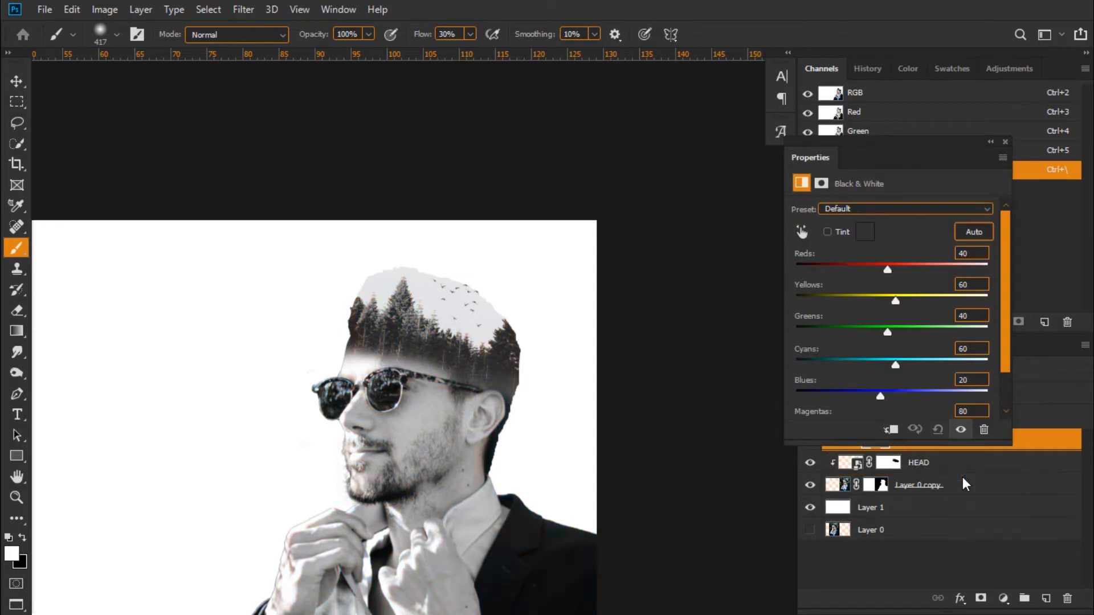
pyautogui.moveTo(887, 271); pyautogui.dragTo(893, 334)
pyautogui.moveTo(880, 395); pyautogui.dragTo(895, 364)
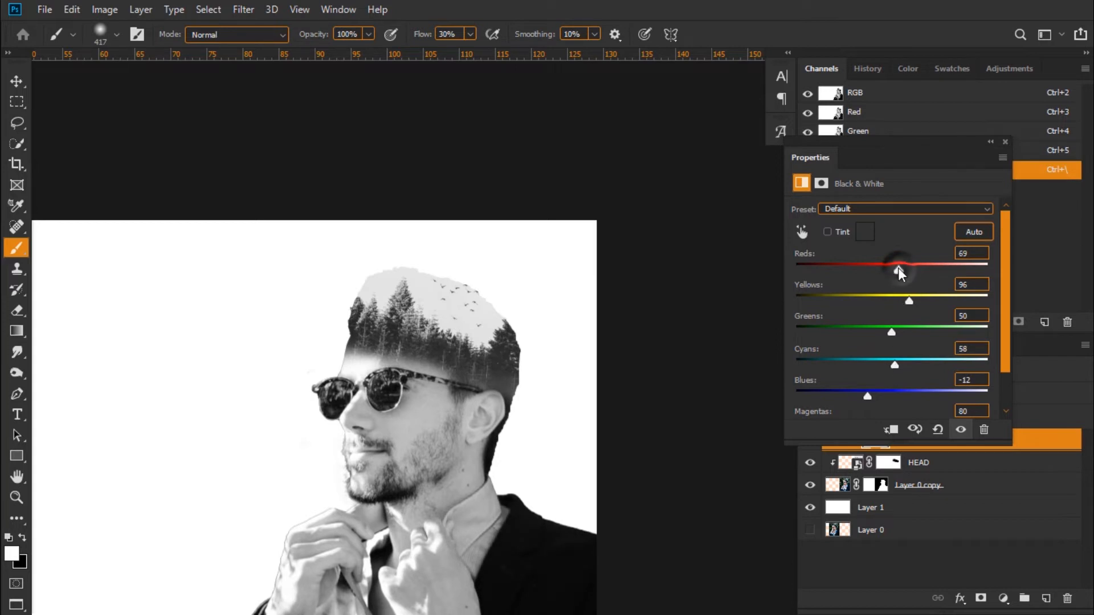
pyautogui.moveTo(898, 268); pyautogui.dragTo(883, 271)
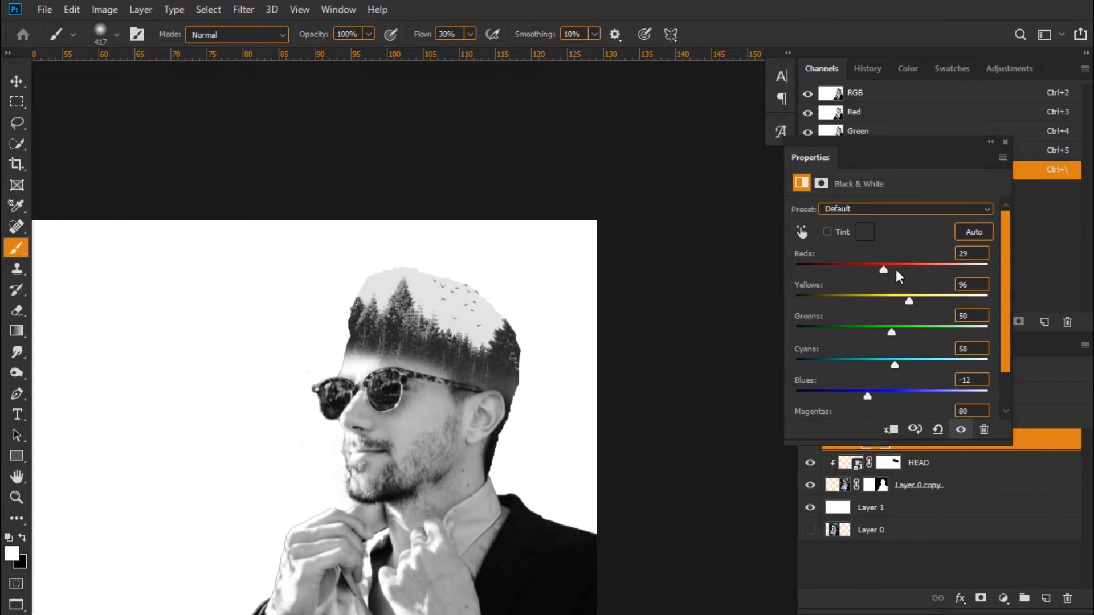
pyautogui.click(1004, 142)
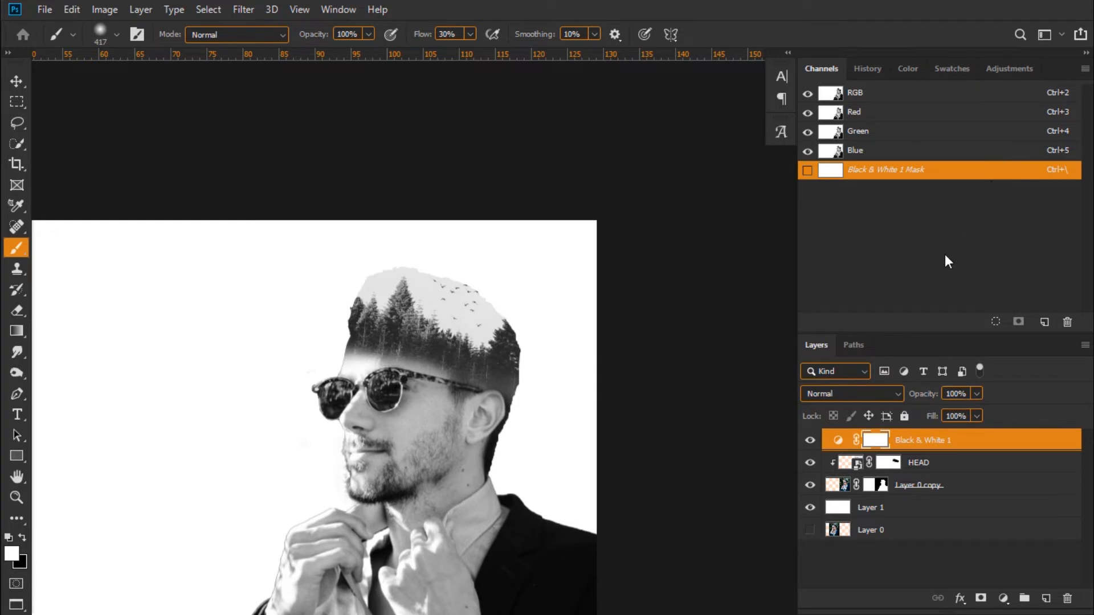
# - Duplicate the HEAD layer and release the copy from its clipping mask
pyautogui.scroll(-3, 481, 434)
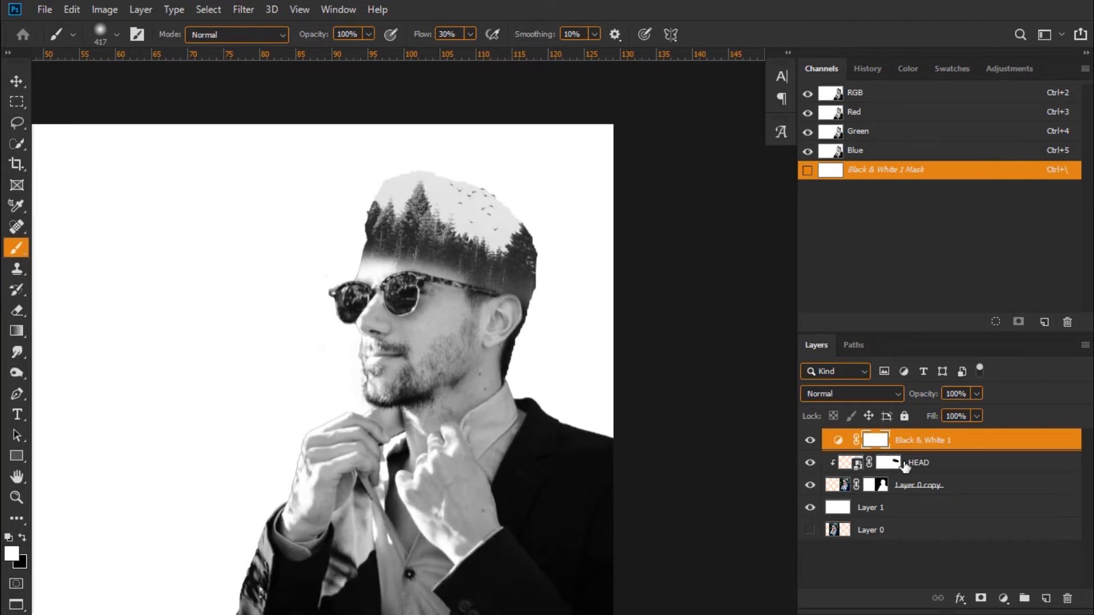
pyautogui.click(907, 467)
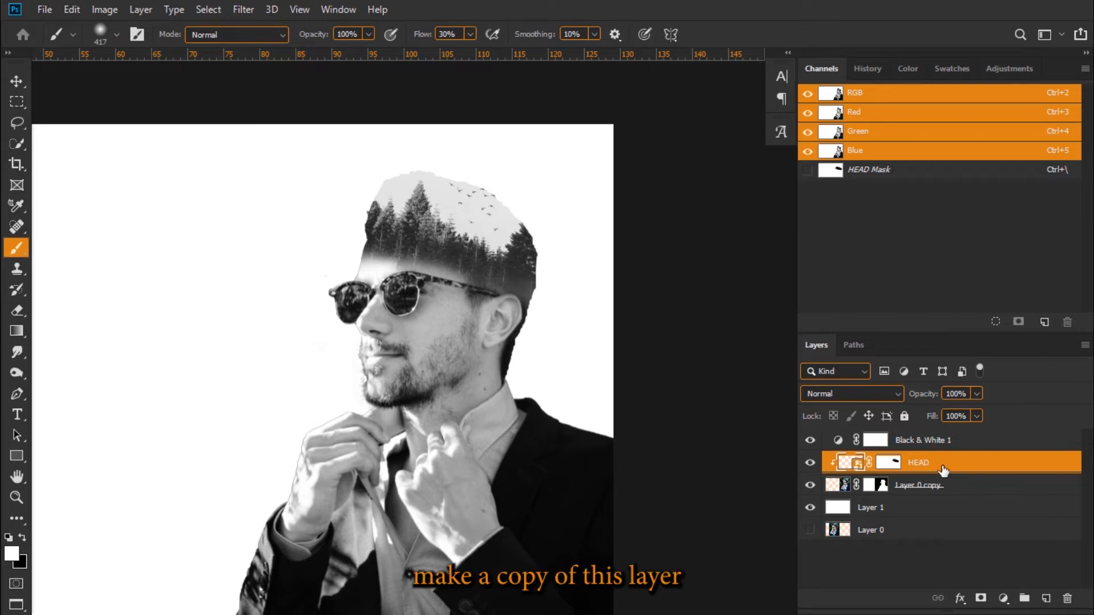
pyautogui.moveTo(944, 470); pyautogui.dragTo(1048, 598)
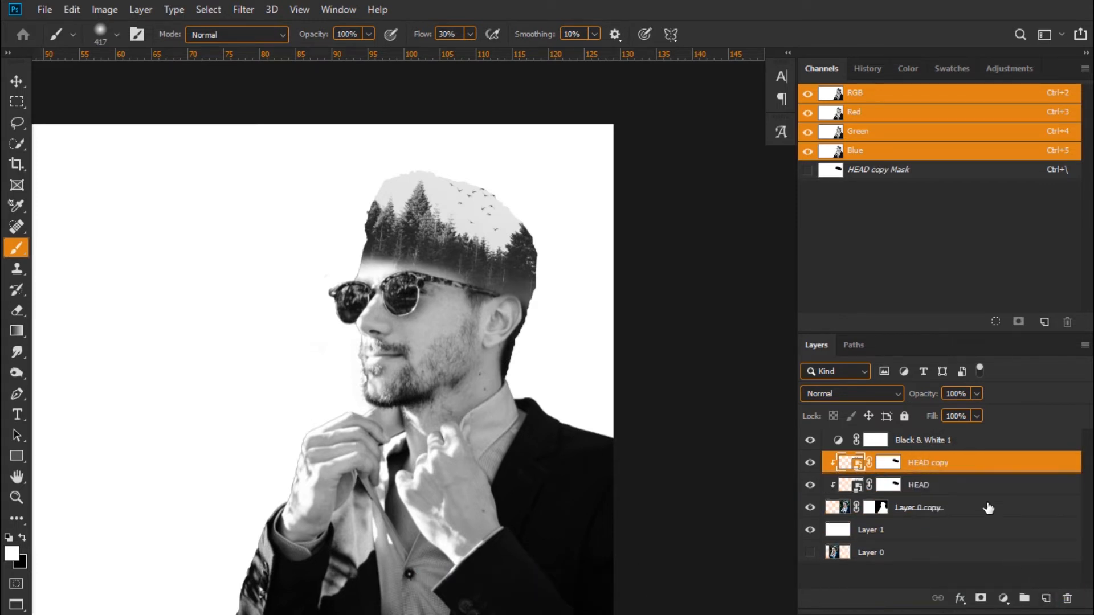
pyautogui.keyDown('alt'); pyautogui.click(934, 473); pyautogui.keyUp('alt')
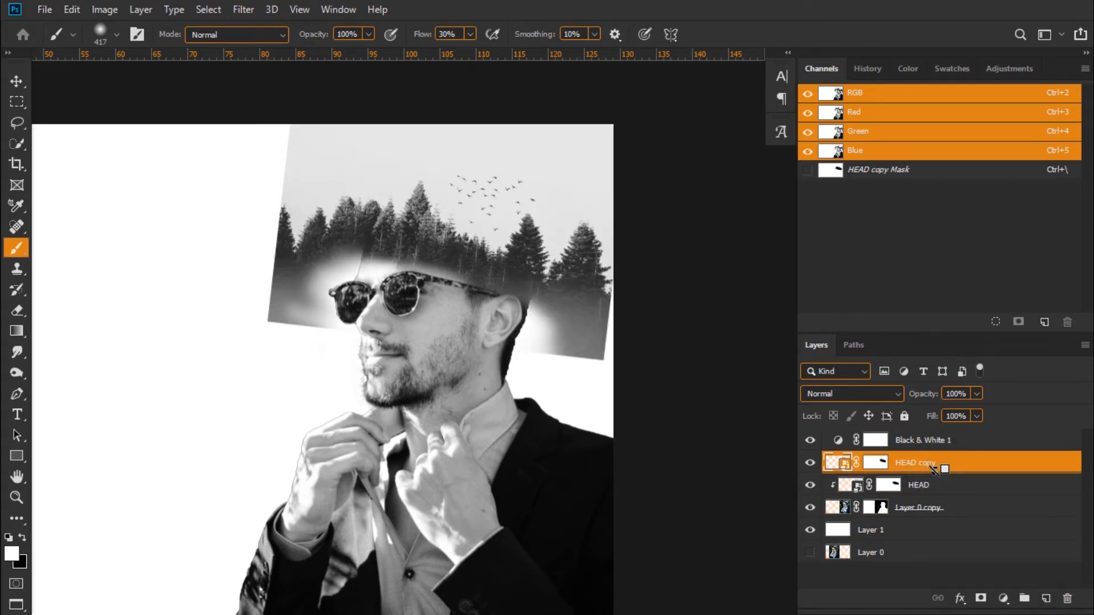
# - Replace the layer mask on HEAD copy with a new one and invert it to black
pyautogui.click(877, 463)
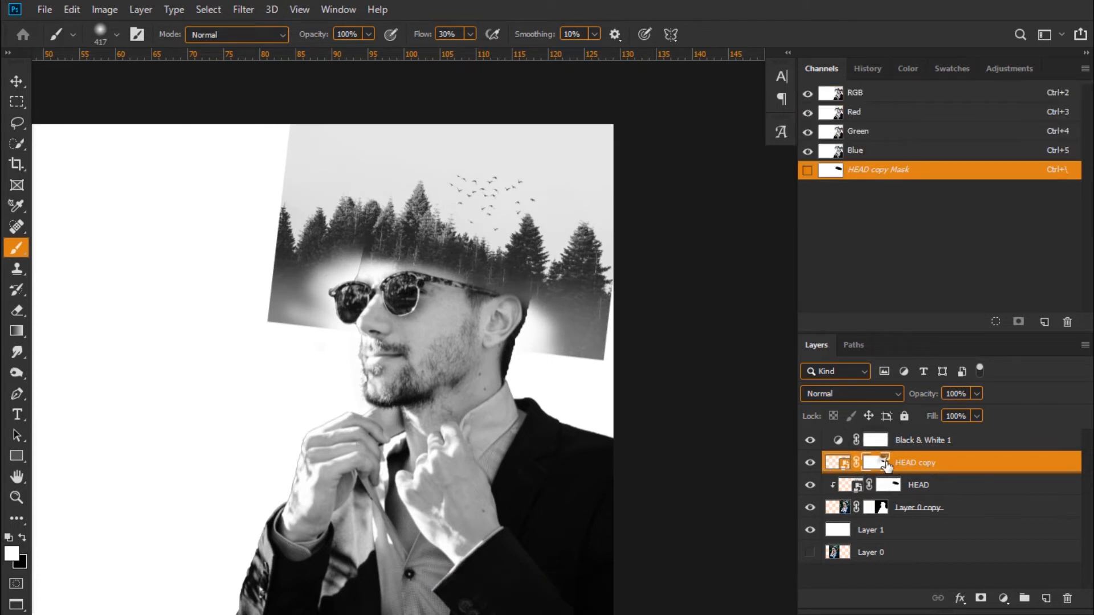
pyautogui.moveTo(886, 466); pyautogui.dragTo(1068, 601)
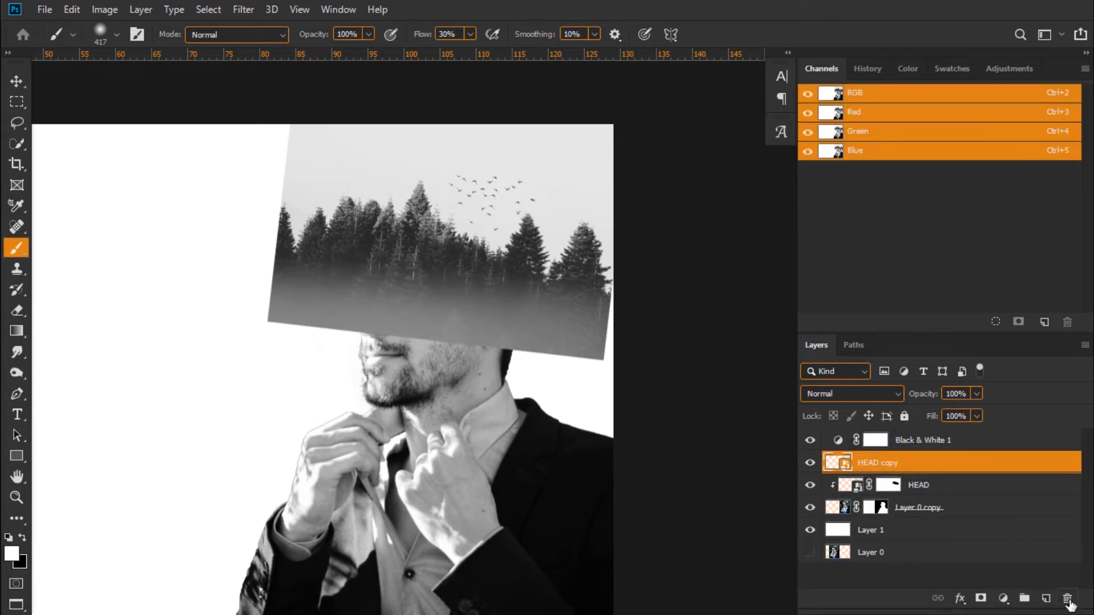
pyautogui.click(981, 597)
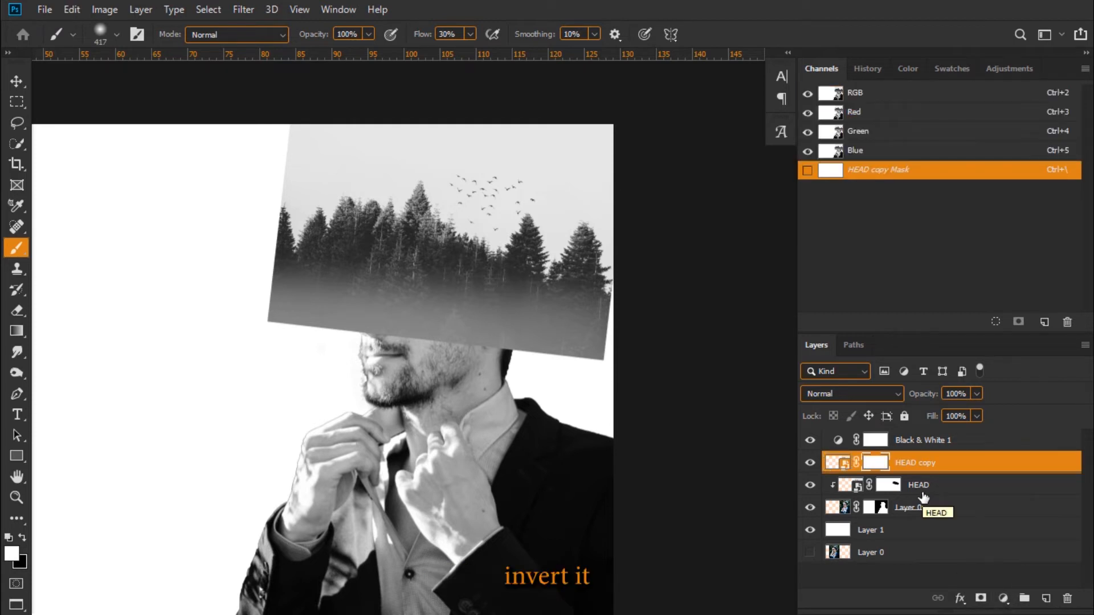
pyautogui.hotkey('ctrl', 'i')
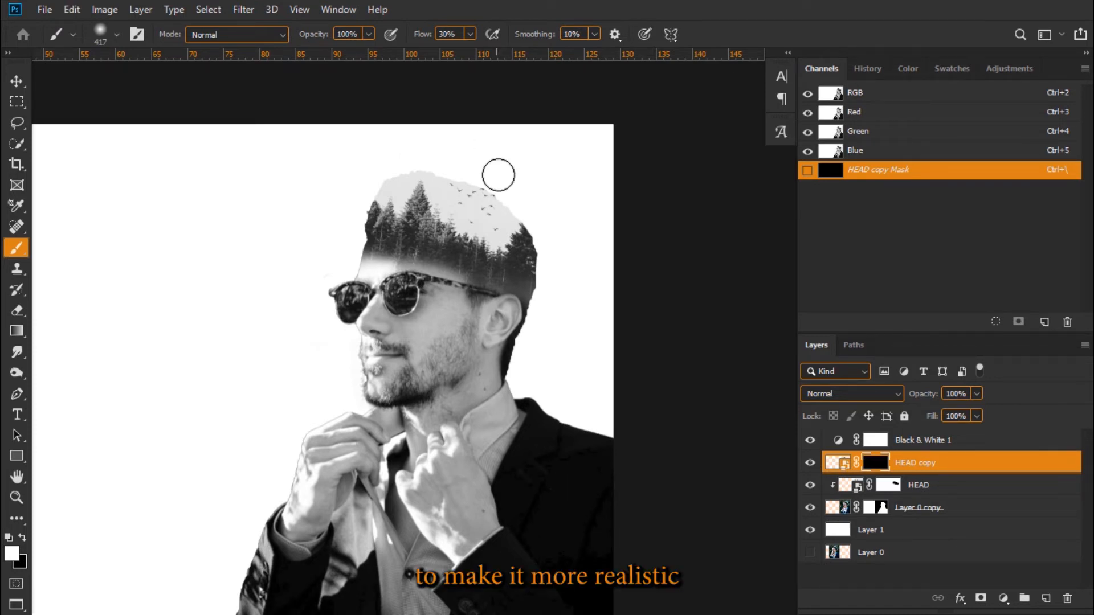
# - Paint white on the HEAD copy mask around the head's upper outline to reveal sky and birds, and black over the excess trees beside it
pyautogui.moveTo(471, 175)
pyautogui.mouseDown()
pyautogui.moveTo(510, 199)
pyautogui.moveTo(489, 159)
pyautogui.moveTo(466, 186)
pyautogui.moveTo(492, 195)
pyautogui.moveTo(522, 179)
pyautogui.moveTo(468, 162)
pyautogui.moveTo(483, 181)
pyautogui.moveTo(417, 171)
pyautogui.moveTo(452, 186)
pyautogui.moveTo(398, 166)
pyautogui.moveTo(416, 166)
pyautogui.moveTo(365, 184)
pyautogui.moveTo(380, 186)
pyautogui.moveTo(371, 186)
pyautogui.moveTo(399, 156)
pyautogui.moveTo(534, 219)
pyautogui.moveTo(558, 308)
pyautogui.mouseUp()
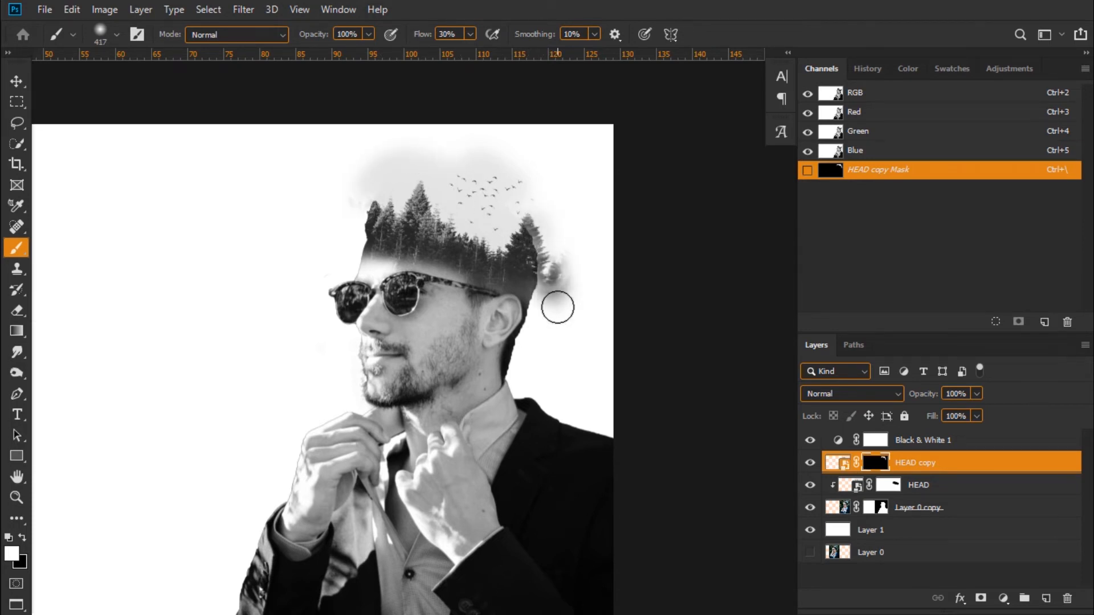
pyautogui.press('x')
pyautogui.moveTo(532, 220)
pyautogui.mouseDown()
pyautogui.moveTo(557, 246)
pyautogui.moveTo(556, 276)
pyautogui.moveTo(532, 206)
pyautogui.moveTo(538, 265)
pyautogui.moveTo(562, 277)
pyautogui.moveTo(548, 246)
pyautogui.moveTo(539, 269)
pyautogui.moveTo(552, 292)
pyautogui.moveTo(564, 289)
pyautogui.moveTo(570, 259)
pyautogui.moveTo(538, 266)
pyautogui.mouseUp()
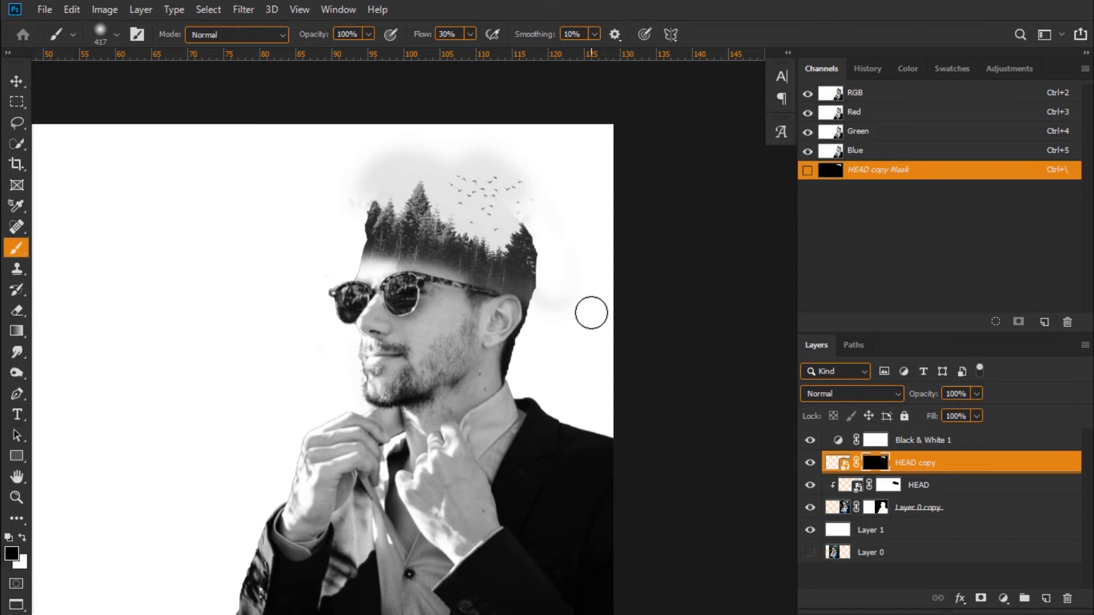
pyautogui.scroll(-3, 591, 312)
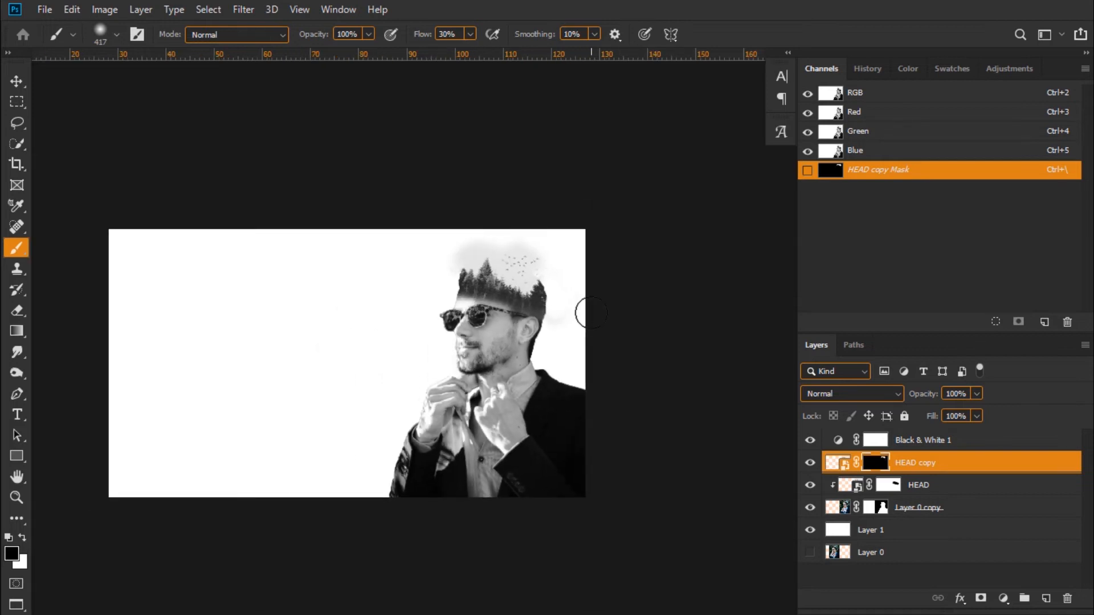
pyautogui.scroll(5, 591, 313)
pyautogui.scroll(2, 592, 313)
pyautogui.scroll(-1, 592, 313)
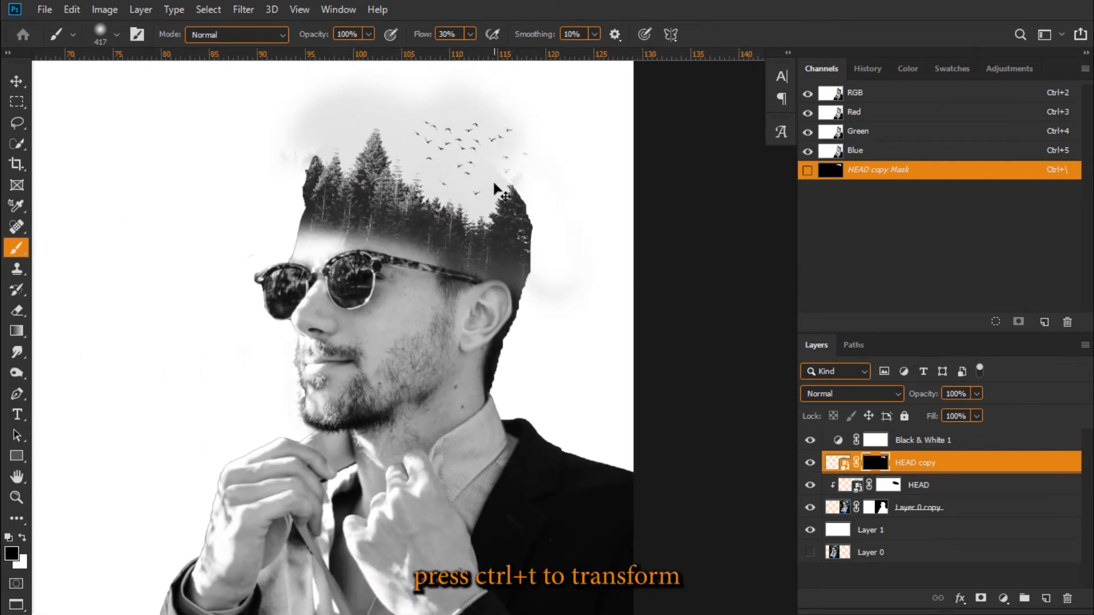
# - Scale the HEAD copy layer up to about 118% so its birds and sky extend above the head
pyautogui.hotkey('ctrl', 't')
pyautogui.moveTo(536, 336); pyautogui.dragTo(506, 373)
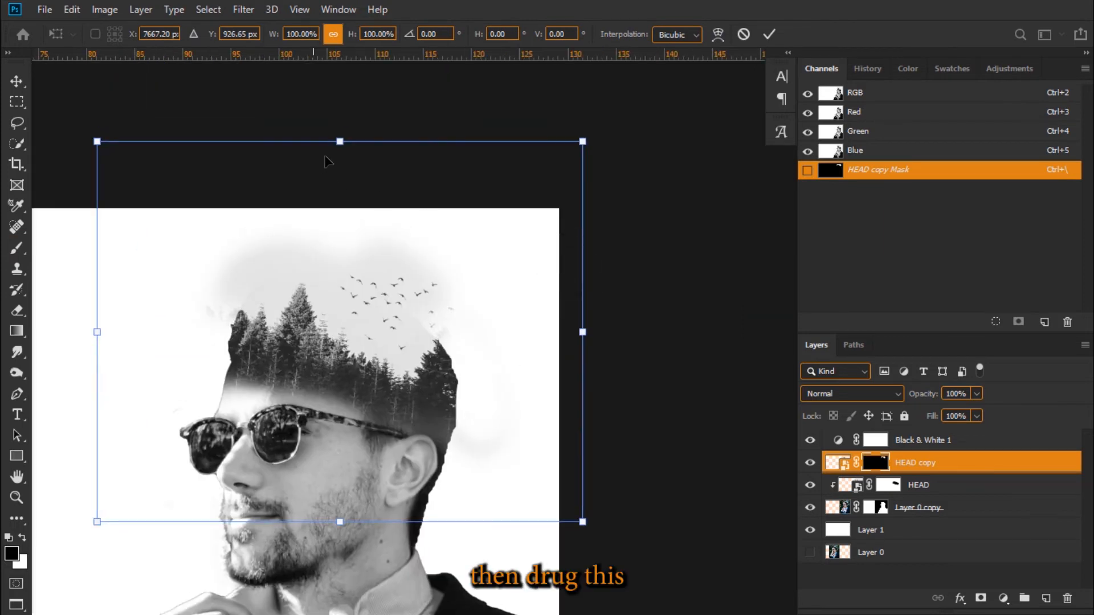
pyautogui.moveTo(338, 139); pyautogui.dragTo(341, 81)
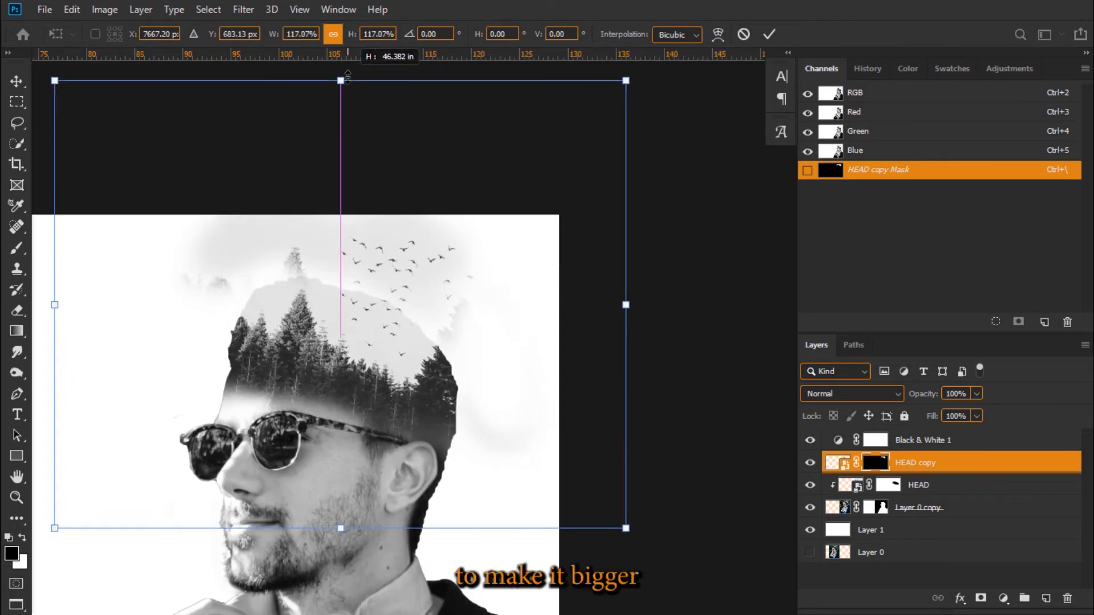
pyautogui.moveTo(492, 283)
pyautogui.mouseDown()
pyautogui.moveTo(471, 288)
pyautogui.moveTo(483, 279)
pyautogui.mouseUp()
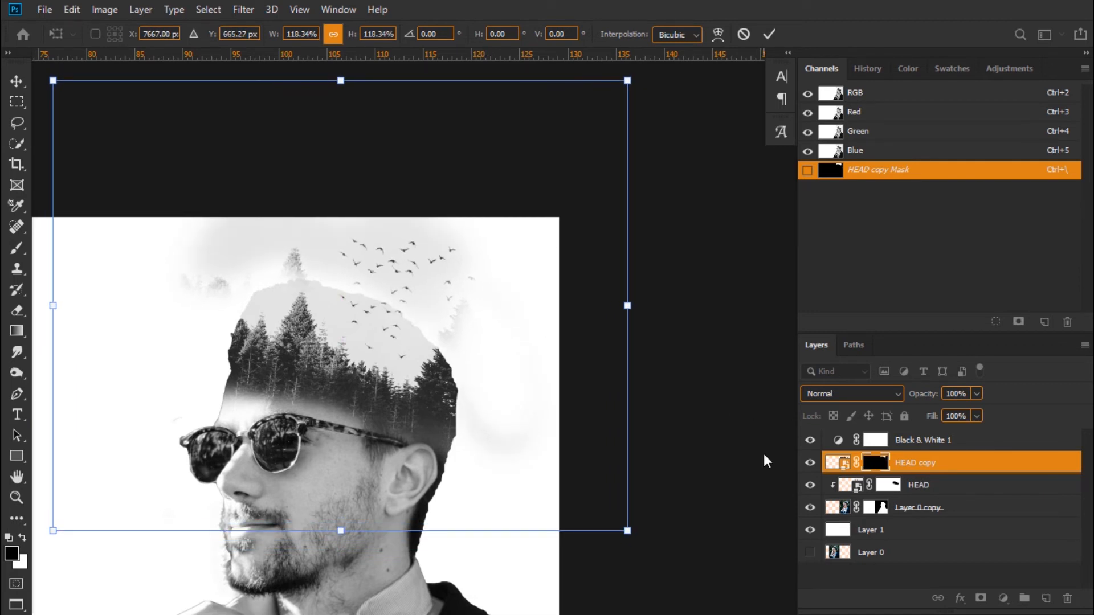
pyautogui.press('Return')
# - Paint black on the HEAD copy mask with the Brush to hide the duplicated treetops above and beside the head
pyautogui.press('b')
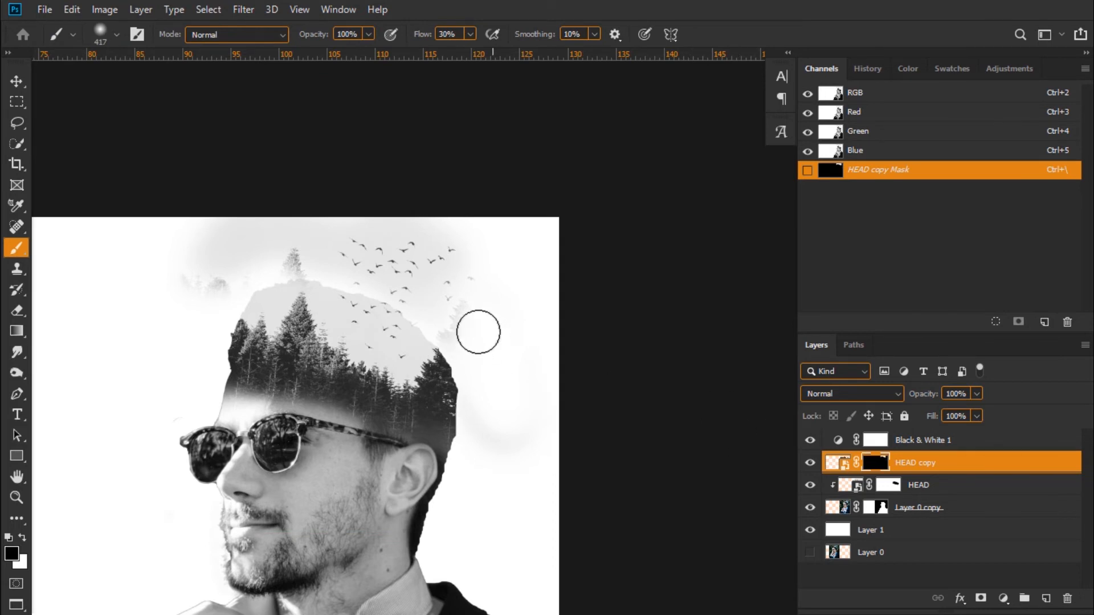
pyautogui.moveTo(434, 365)
pyautogui.mouseDown()
pyautogui.moveTo(472, 276)
pyautogui.moveTo(453, 325)
pyautogui.moveTo(471, 344)
pyautogui.mouseUp()
pyautogui.moveTo(318, 293)
pyautogui.mouseDown()
pyautogui.moveTo(244, 258)
pyautogui.moveTo(261, 281)
pyautogui.moveTo(249, 288)
pyautogui.moveTo(178, 279)
pyautogui.moveTo(190, 254)
pyautogui.moveTo(232, 245)
pyautogui.moveTo(294, 338)
pyautogui.mouseUp()
pyautogui.moveTo(264, 336)
pyautogui.mouseDown()
pyautogui.moveTo(223, 325)
pyautogui.moveTo(253, 286)
pyautogui.moveTo(254, 240)
pyautogui.moveTo(310, 235)
pyautogui.mouseUp()
# - Paint white on the HEAD copy mask to reveal the birds above the head, and black to clean up leftover tree and sky patches
pyautogui.press('x')
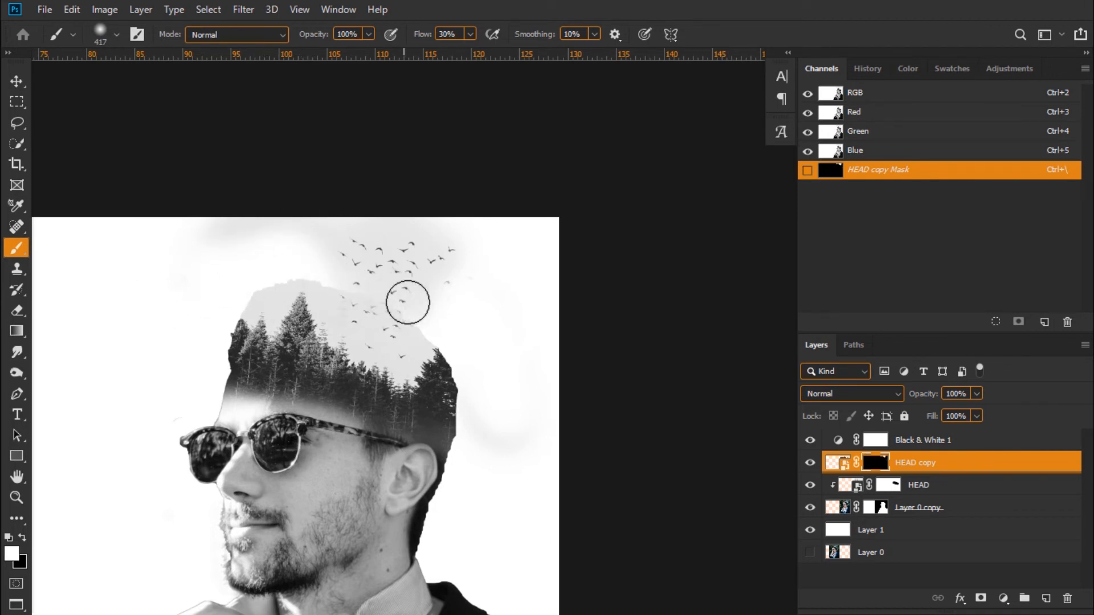
pyautogui.moveTo(414, 315)
pyautogui.mouseDown()
pyautogui.moveTo(423, 284)
pyautogui.moveTo(427, 326)
pyautogui.moveTo(440, 324)
pyautogui.moveTo(432, 287)
pyautogui.moveTo(456, 318)
pyautogui.mouseUp()
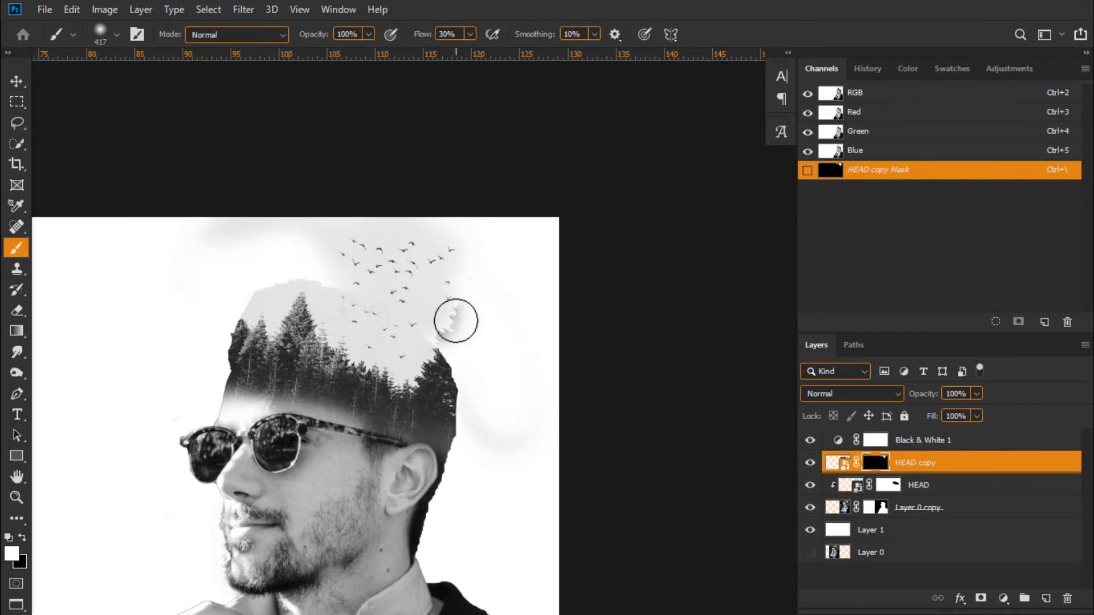
pyautogui.press('x')
pyautogui.press('x')
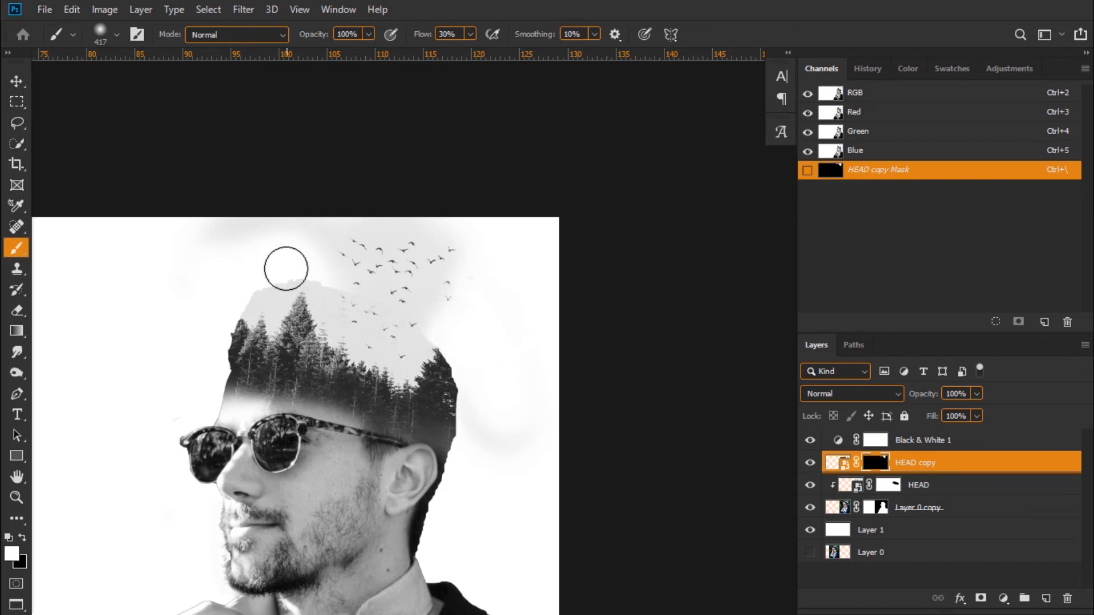
pyautogui.moveTo(284, 263); pyautogui.dragTo(339, 271)
pyautogui.press('x')
pyautogui.moveTo(274, 263)
pyautogui.mouseDown()
pyautogui.moveTo(288, 273)
pyautogui.moveTo(268, 281)
pyautogui.moveTo(283, 251)
pyautogui.moveTo(326, 261)
pyautogui.mouseUp()
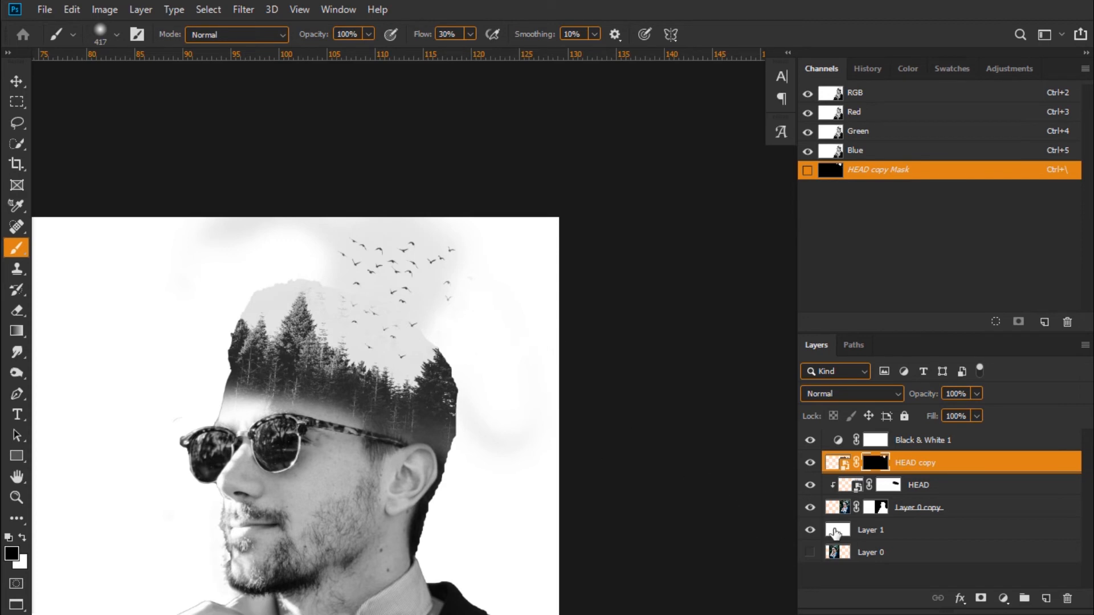
# - Fill the white background Layer 1 with the light gray sampled from the sky
pyautogui.click(843, 536)
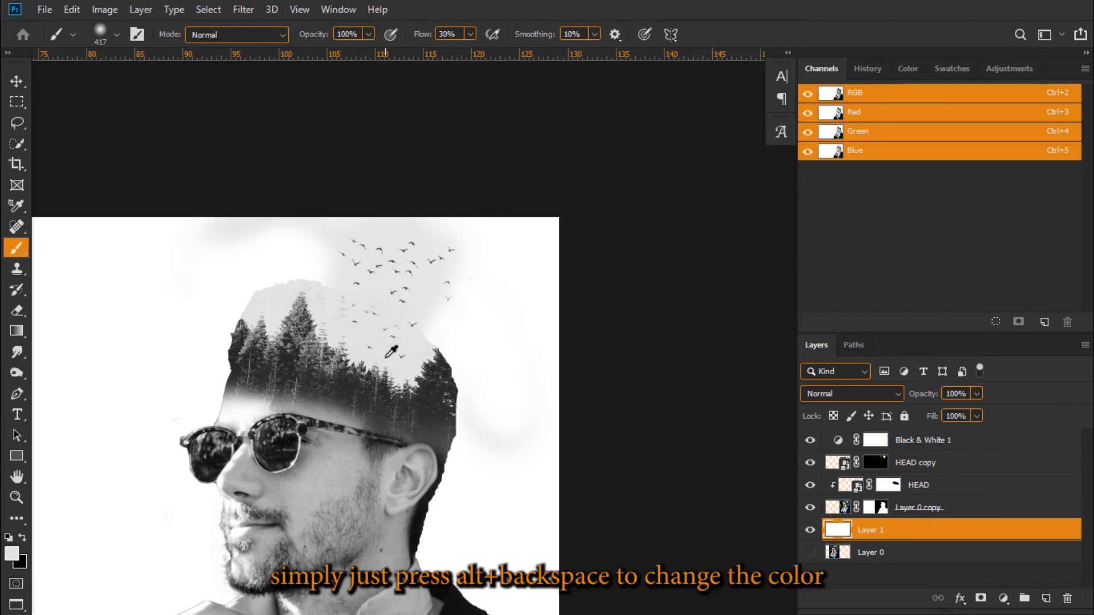
pyautogui.hotkey('alt', 'BackSpace')
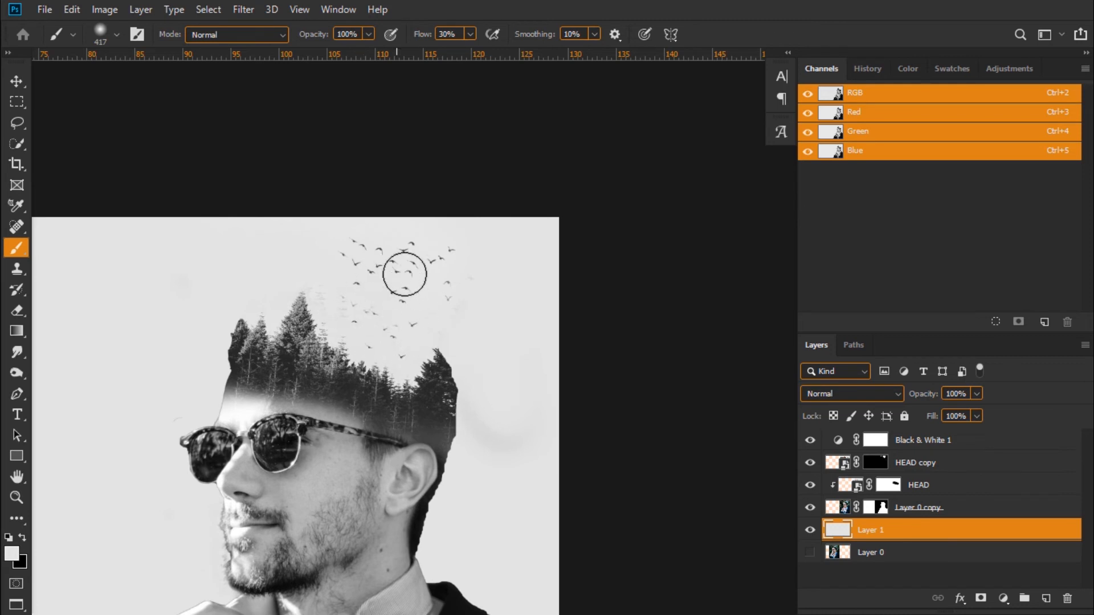
pyautogui.moveTo(404, 274)
pyautogui.mouseDown()
pyautogui.moveTo(365, 288)
pyautogui.moveTo(388, 318)
pyautogui.moveTo(412, 286)
pyautogui.moveTo(397, 336)
pyautogui.moveTo(406, 362)
pyautogui.mouseUp()
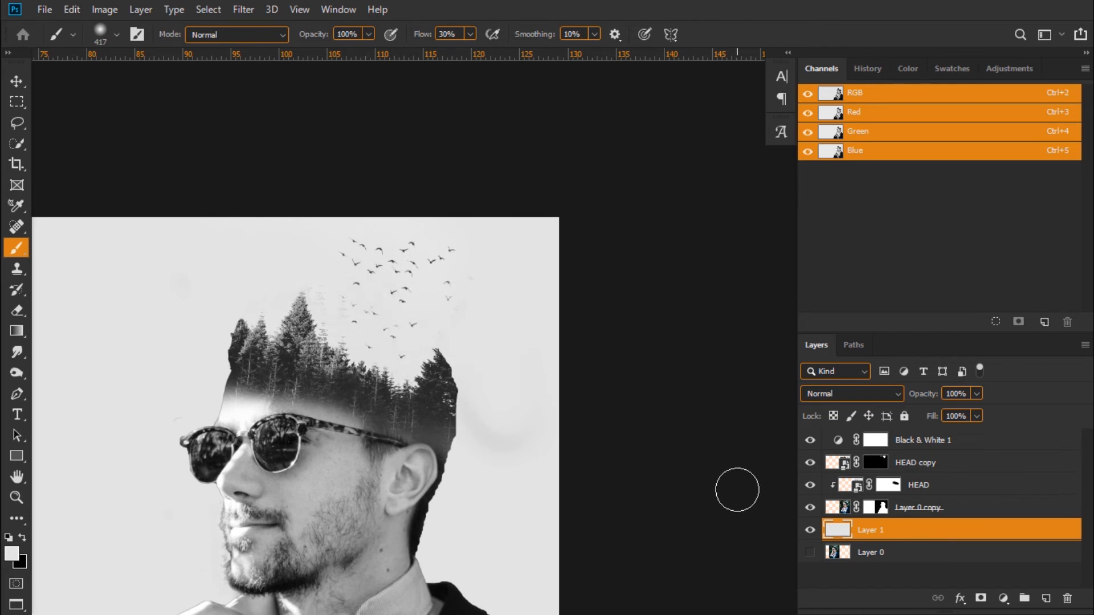
# - Refine the HEAD copy mask around the flock, using black and white strokes to blend the birds into the gray background
pyautogui.click(878, 463)
pyautogui.press('x')
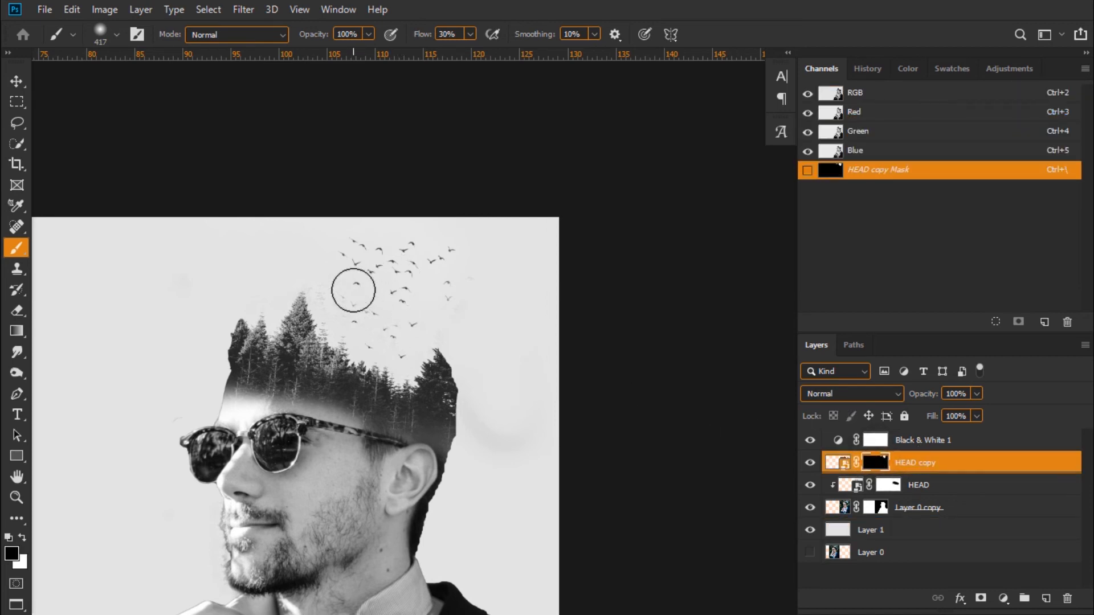
pyautogui.hotkey('ctrl', 'z')
pyautogui.moveTo(395, 274)
pyautogui.mouseDown()
pyautogui.moveTo(405, 298)
pyautogui.moveTo(429, 291)
pyautogui.moveTo(418, 279)
pyautogui.moveTo(412, 321)
pyautogui.moveTo(461, 292)
pyautogui.moveTo(422, 301)
pyautogui.moveTo(450, 269)
pyautogui.moveTo(398, 271)
pyautogui.moveTo(439, 299)
pyautogui.moveTo(468, 286)
pyautogui.moveTo(443, 259)
pyautogui.mouseUp()
pyautogui.press('x')
pyautogui.press('x')
pyautogui.moveTo(453, 299)
pyautogui.mouseDown()
pyautogui.moveTo(472, 358)
pyautogui.moveTo(408, 251)
pyautogui.moveTo(369, 267)
pyautogui.moveTo(399, 250)
pyautogui.moveTo(322, 226)
pyautogui.mouseUp()
pyautogui.press('x')
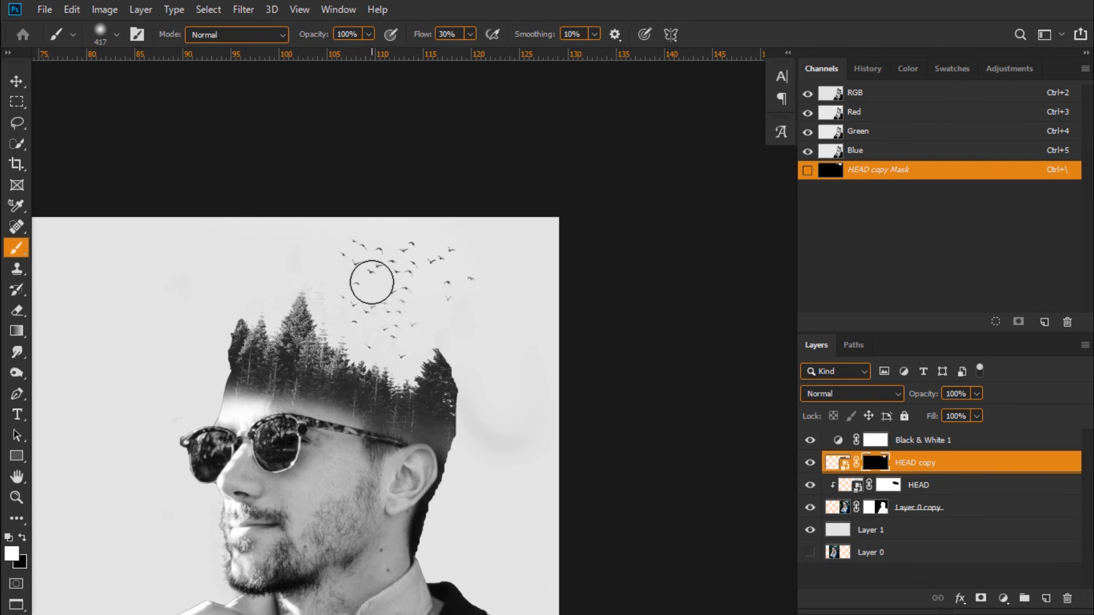
# - Paint black on the HEAD layer mask along the back of the head to fade the trees into the hair
pyautogui.hotkey('ctrl', '-')
pyautogui.hotkey('ctrl', '-')
pyautogui.hotkey('ctrl', '-')
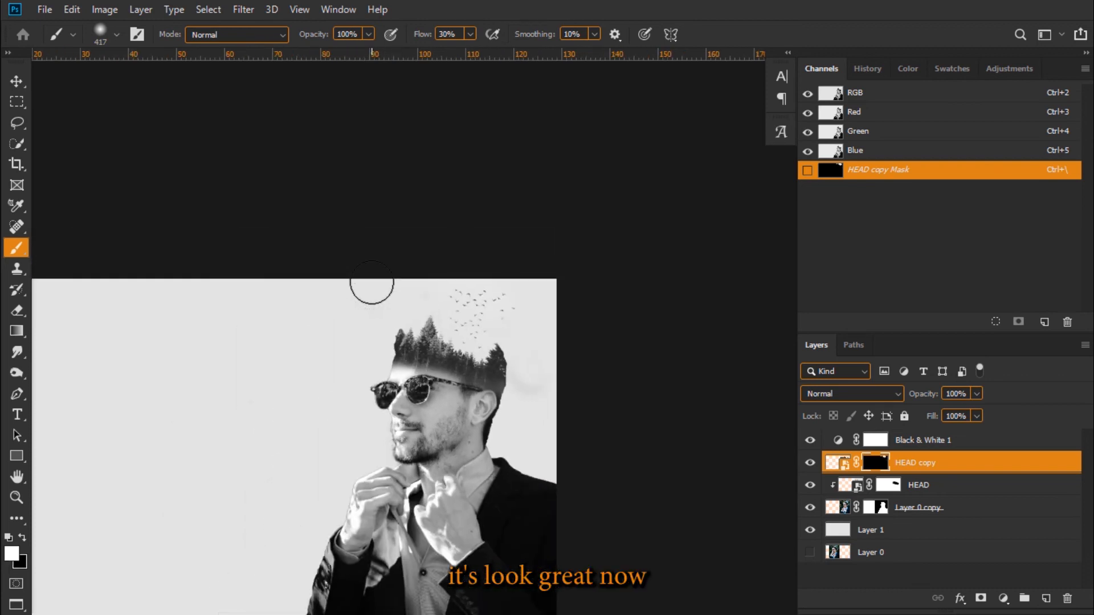
pyautogui.hotkey('ctrl', '+')
pyautogui.hotkey('ctrl', '+')
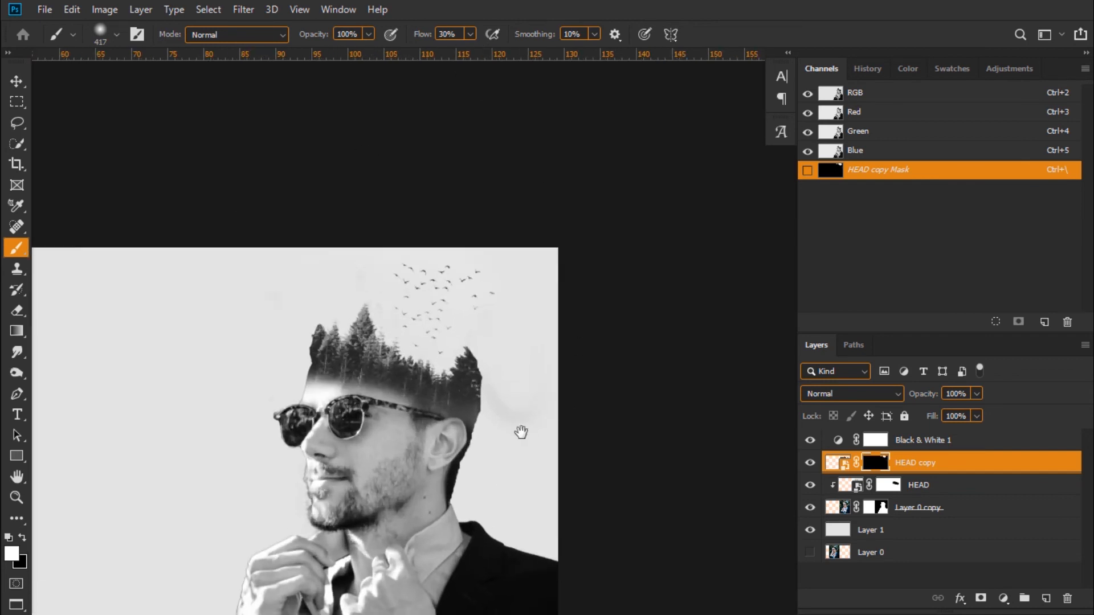
pyautogui.moveTo(521, 433); pyautogui.dragTo(576, 304)
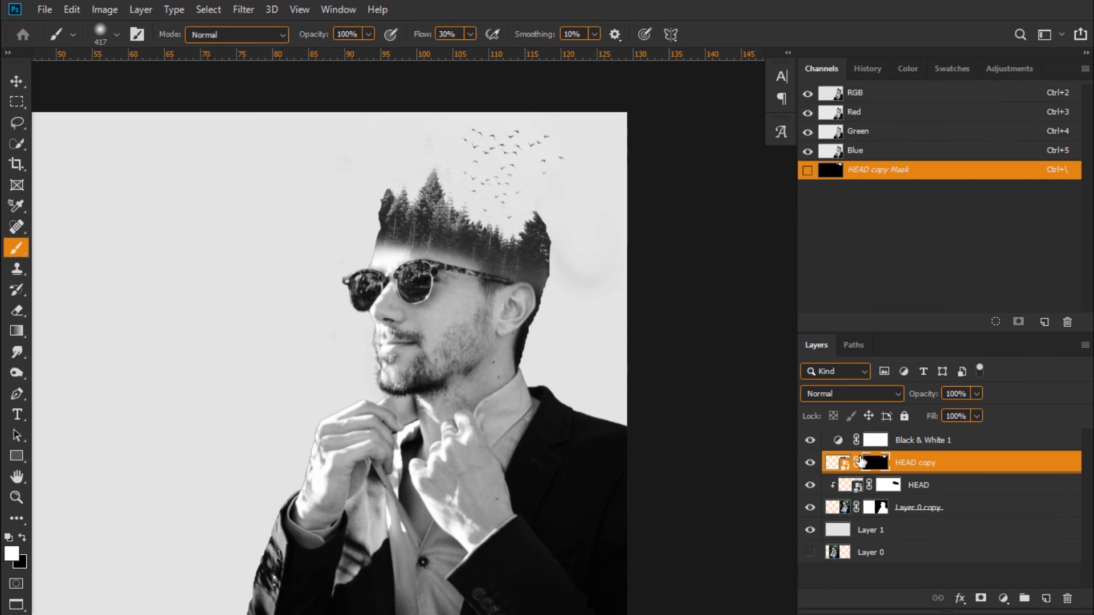
pyautogui.click(894, 490)
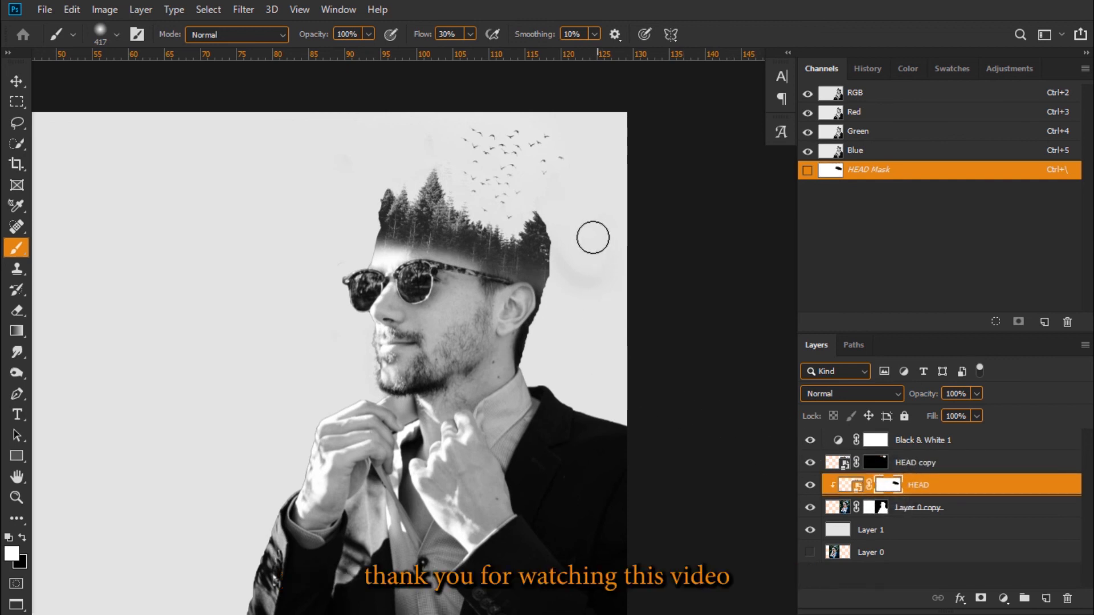
pyautogui.press('x')
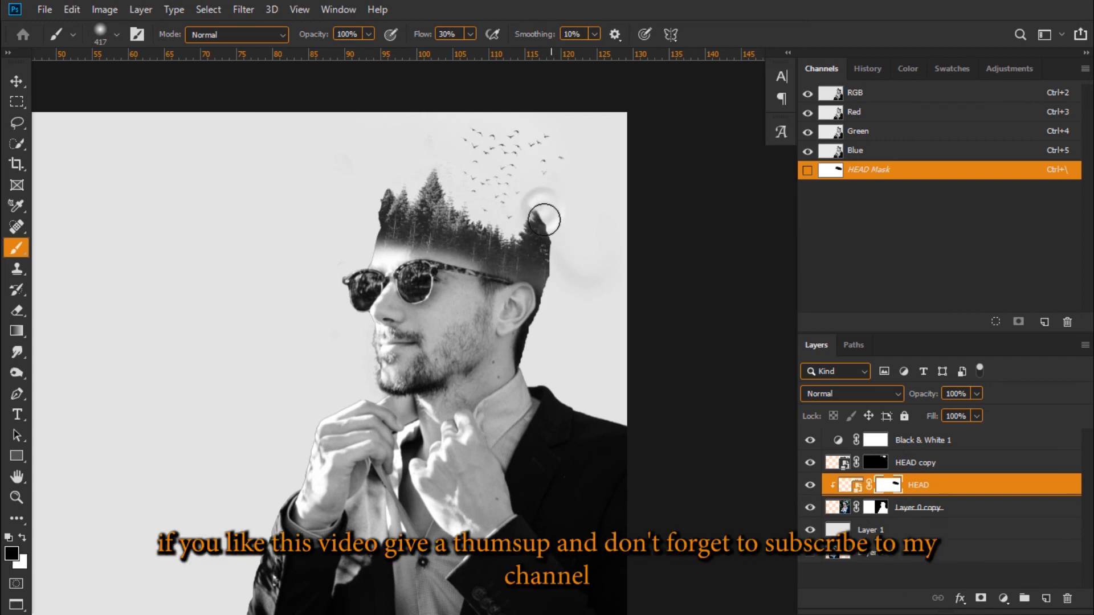
pyautogui.moveTo(548, 204)
pyautogui.mouseDown()
pyautogui.moveTo(553, 285)
pyautogui.moveTo(555, 244)
pyautogui.moveTo(536, 317)
pyautogui.mouseUp()
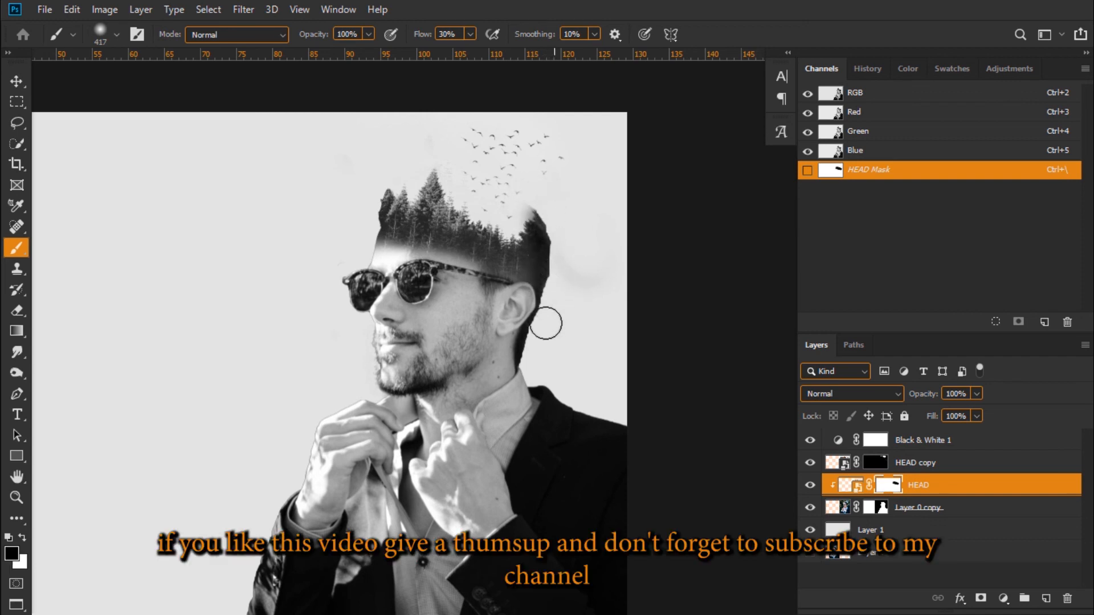